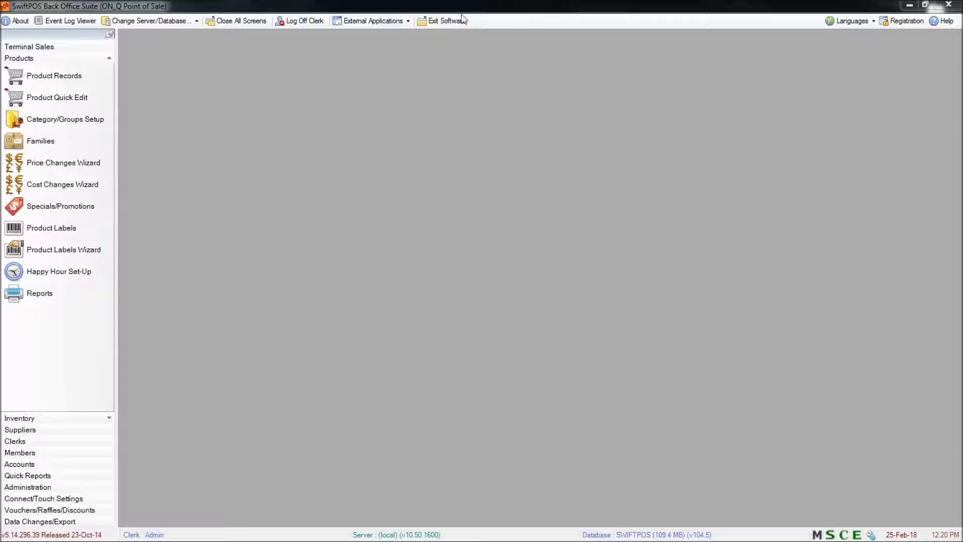
# Expand the Products group in the left sidebar to reveal its product tools
pyautogui.click(59, 76)
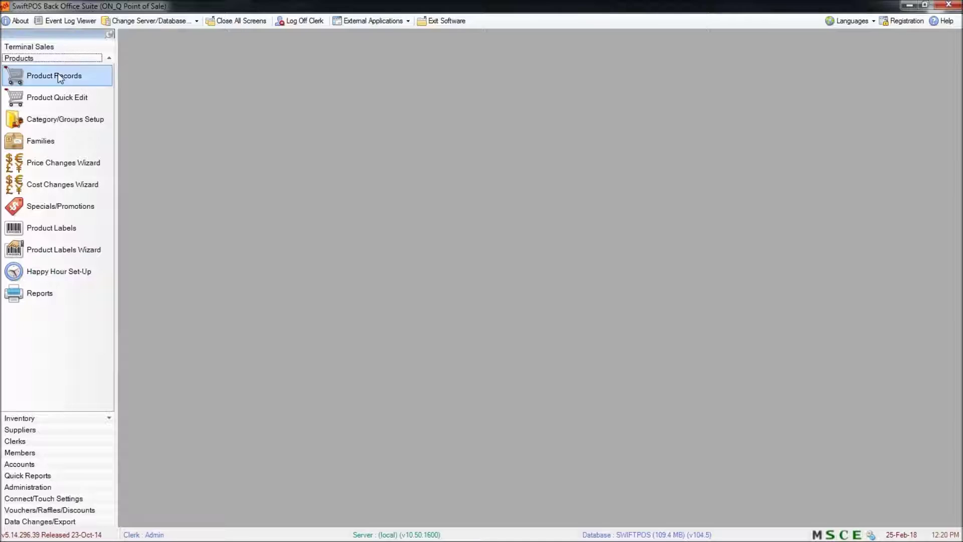
# In Happy Hour Set-Up, load the existing 'New Happy Hour' promotion, then start a new one
pyautogui.click(92, 279)
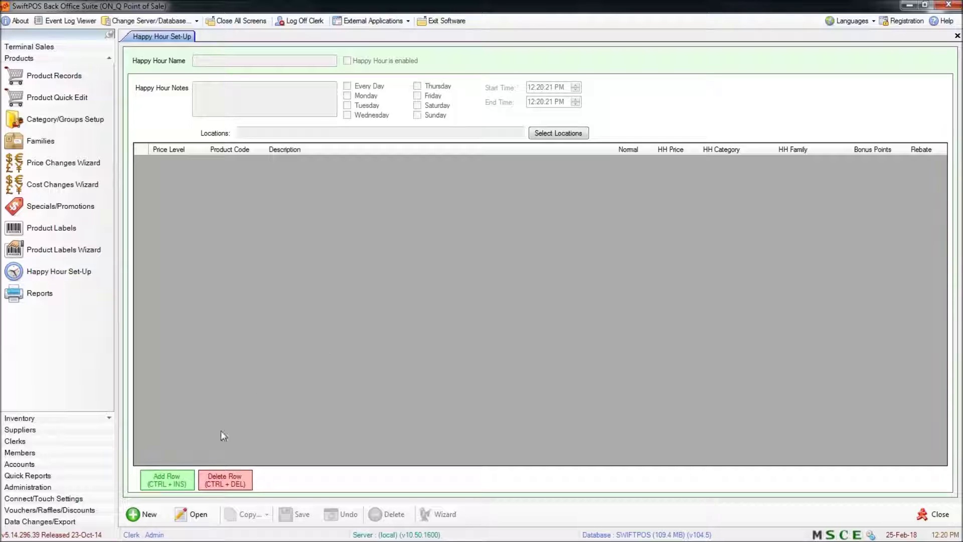
pyautogui.click(196, 520)
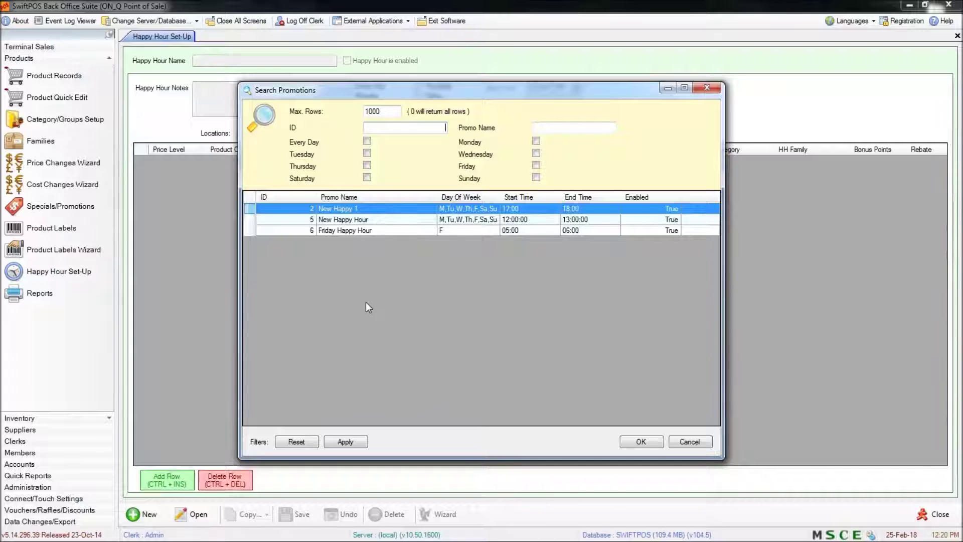
pyautogui.click(350, 221)
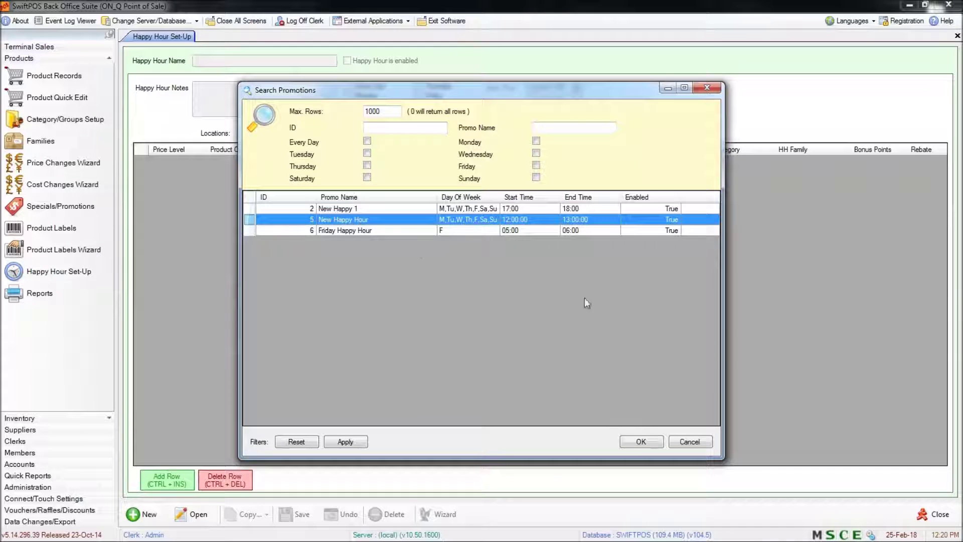
pyautogui.click(642, 444)
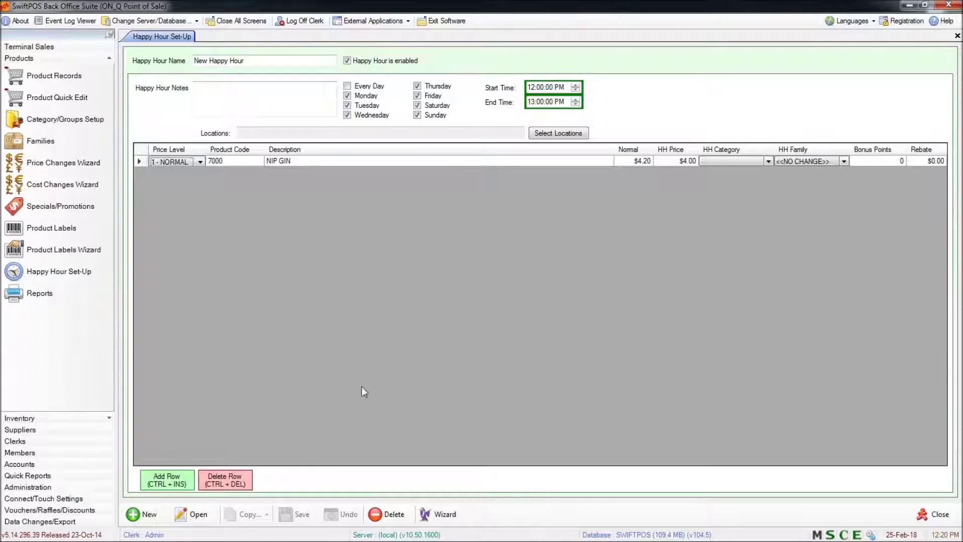
pyautogui.click(148, 515)
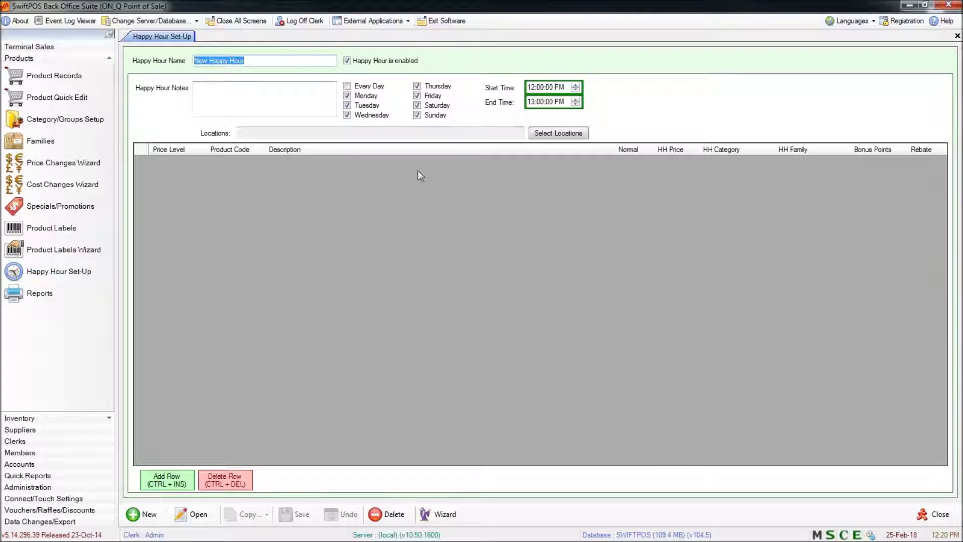
# Rename the happy hour to 'Breakfast Special'
pyautogui.click(266, 61)
pyautogui.moveTo(271, 61); pyautogui.dragTo(153, 63)
pyautogui.write('Breakf')
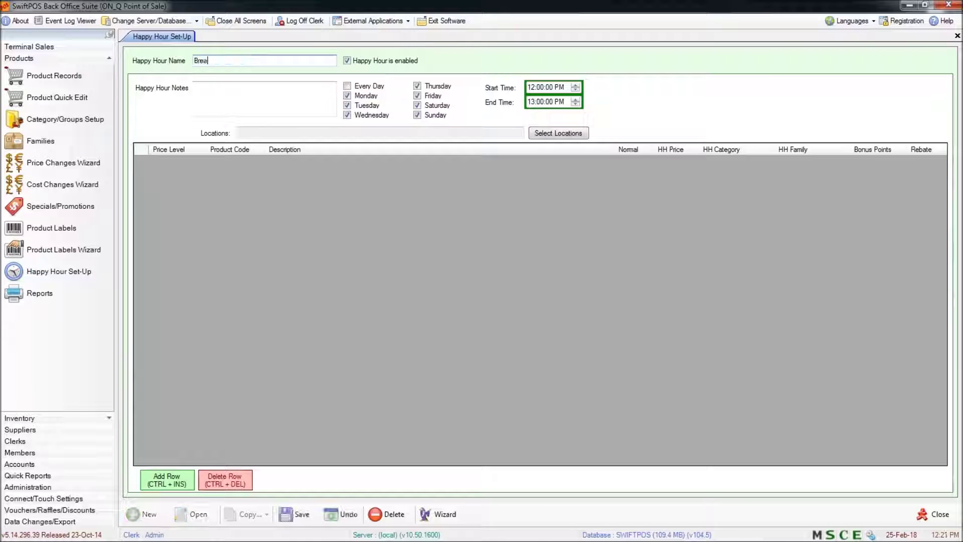
pyautogui.write('ast Special')
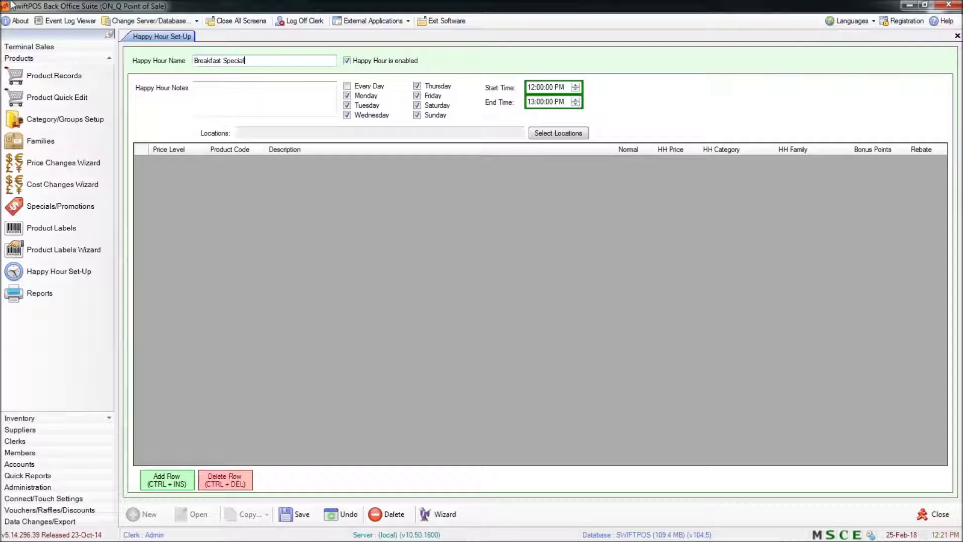
pyautogui.click(276, 99)
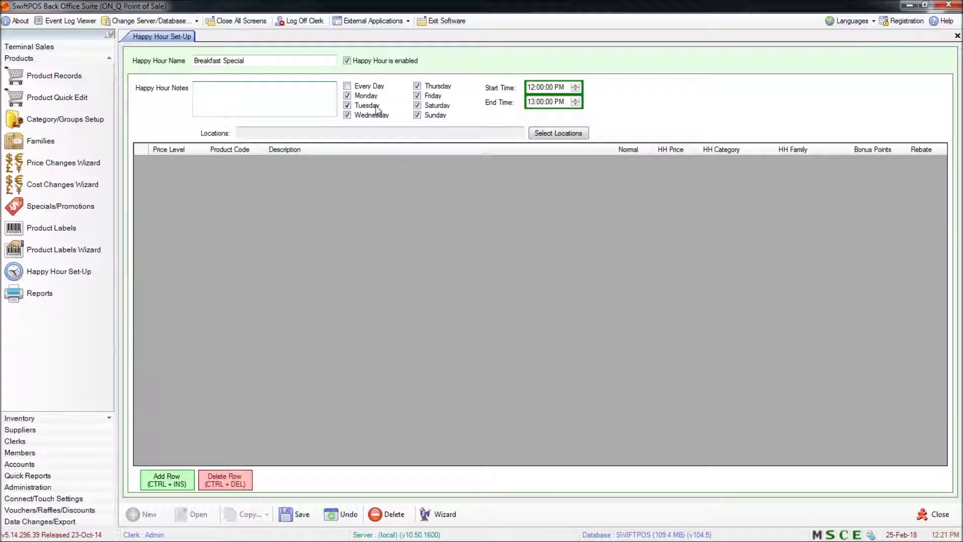
# Untick Monday through Saturday, then re-select every day of the week
pyautogui.click(348, 95)
pyautogui.click(362, 107)
pyautogui.click(362, 115)
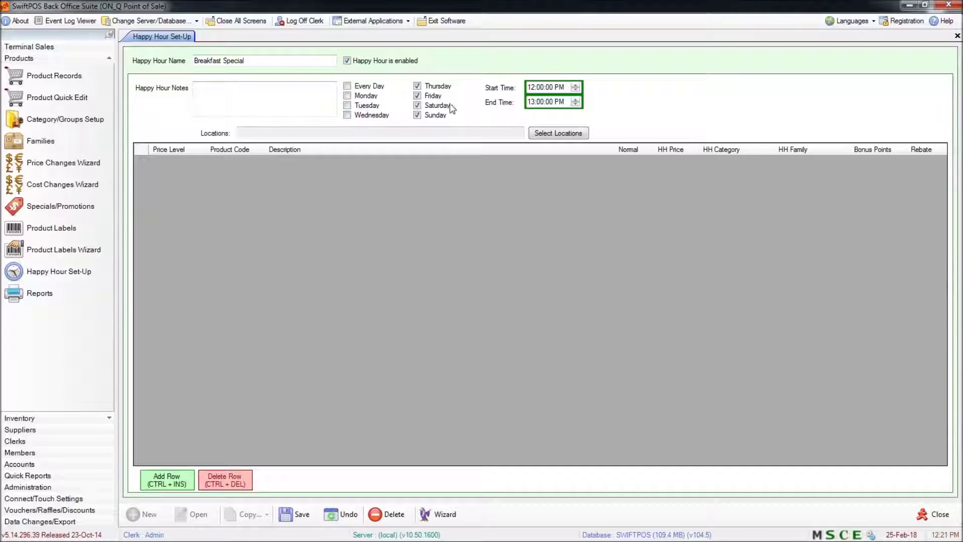
pyautogui.click(437, 86)
pyautogui.click(434, 96)
pyautogui.click(432, 105)
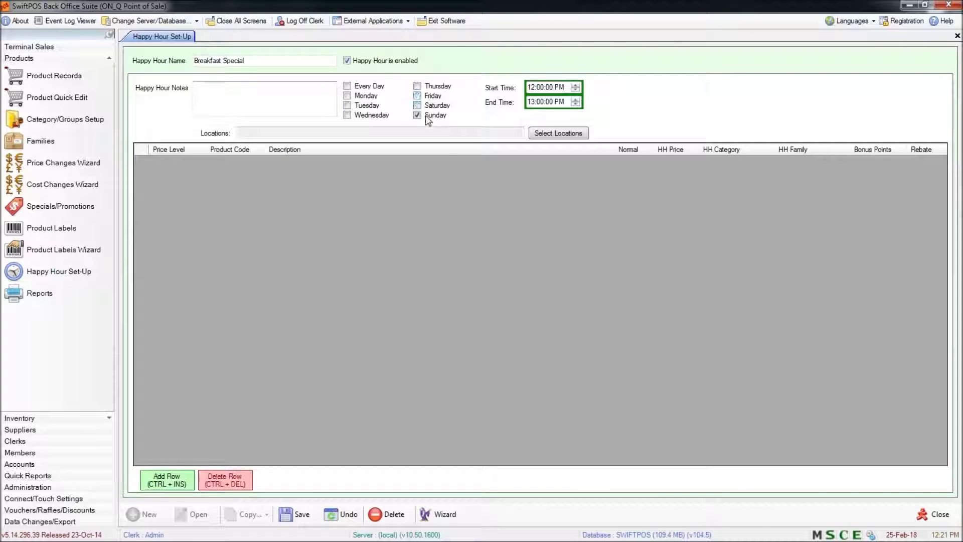
pyautogui.click(365, 95)
pyautogui.click(370, 86)
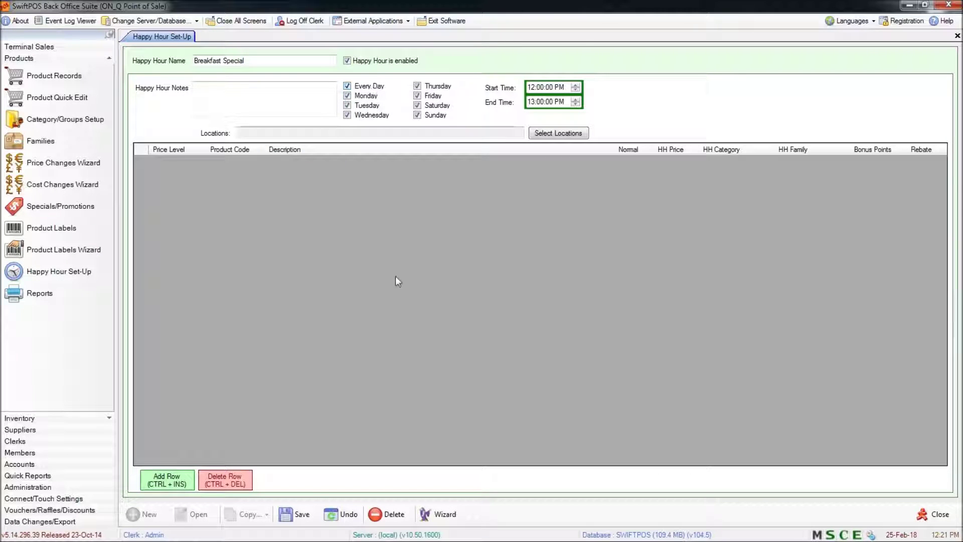
# Set the start time to 08 and end time to 14, running on Sunday only
pyautogui.click(530, 88)
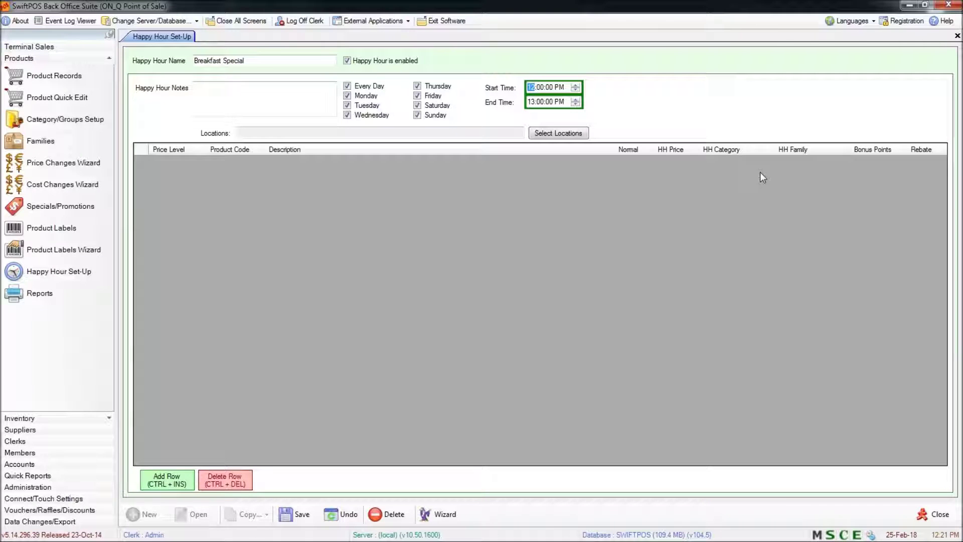
pyautogui.write('08')
pyautogui.press('Tab')
pyautogui.write('14')
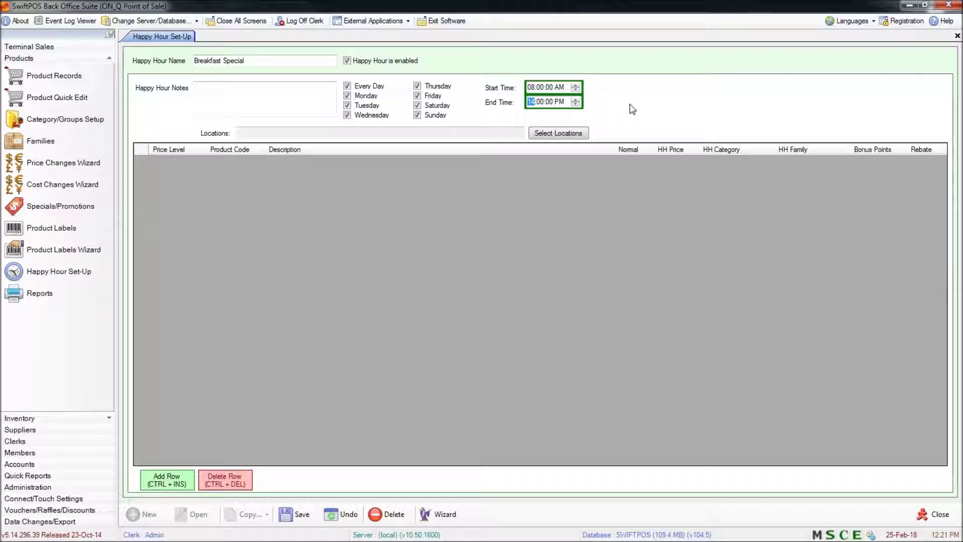
pyautogui.click(367, 88)
pyautogui.click(433, 117)
pyautogui.click(579, 135)
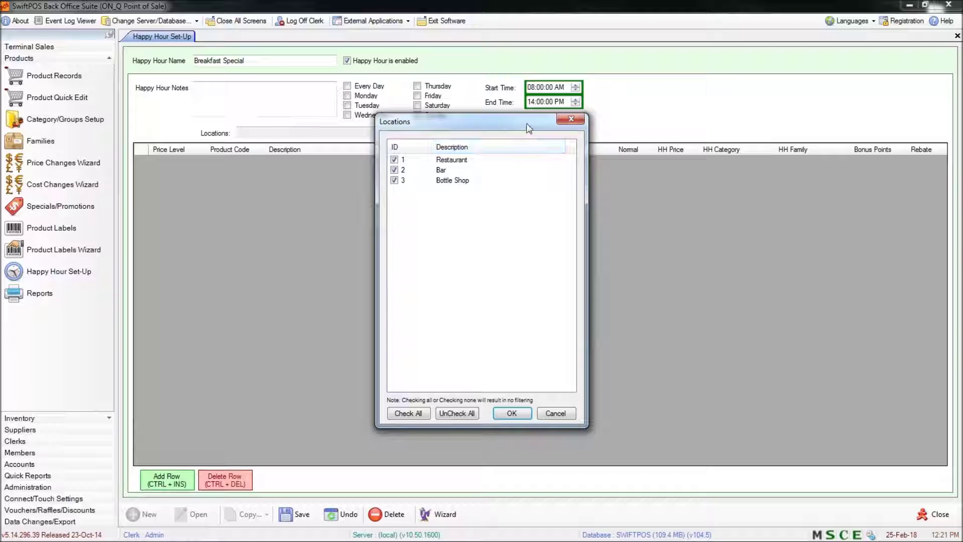
pyautogui.click(580, 119)
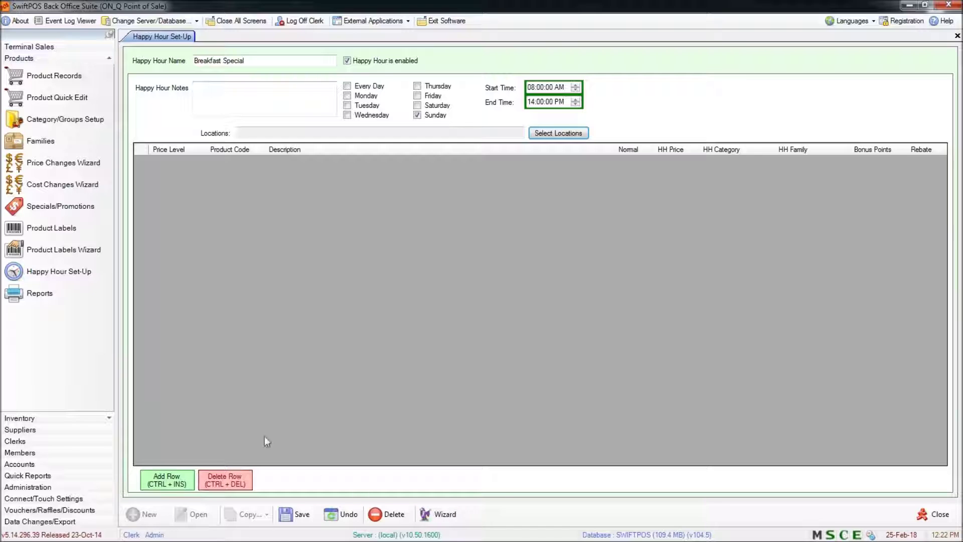
pyautogui.click(178, 484)
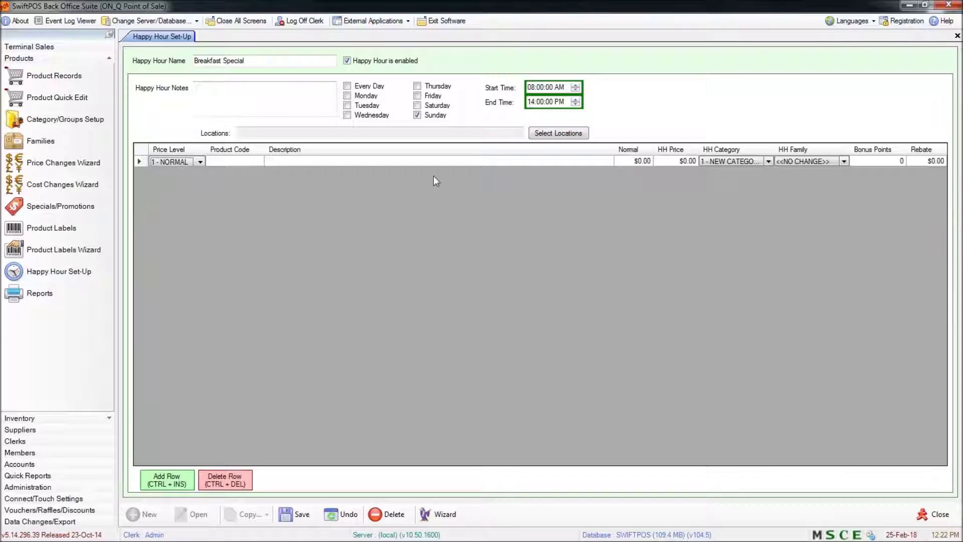
# Add product 1600 TOAST WHOLEMEAL to the first row via a 'toast' description search
pyautogui.click(254, 161)
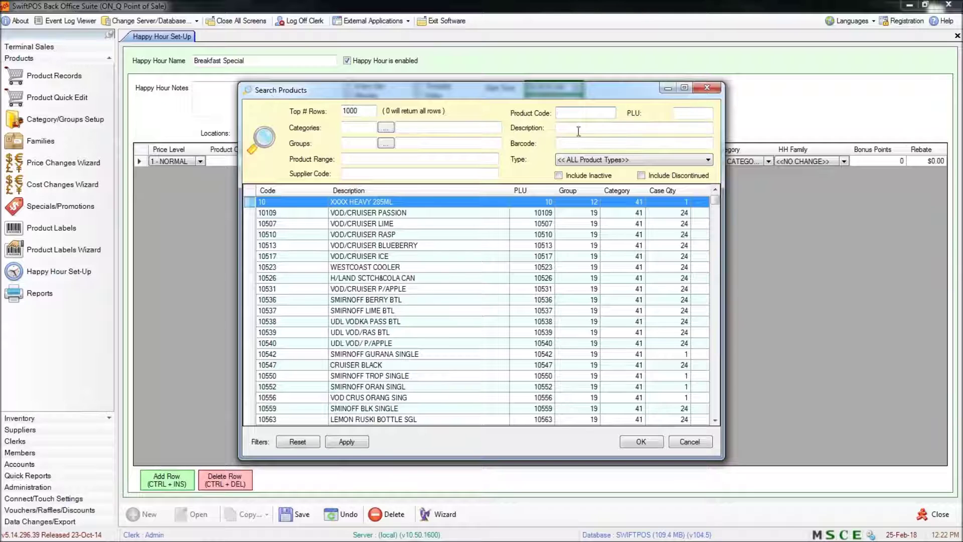
pyautogui.click(606, 128)
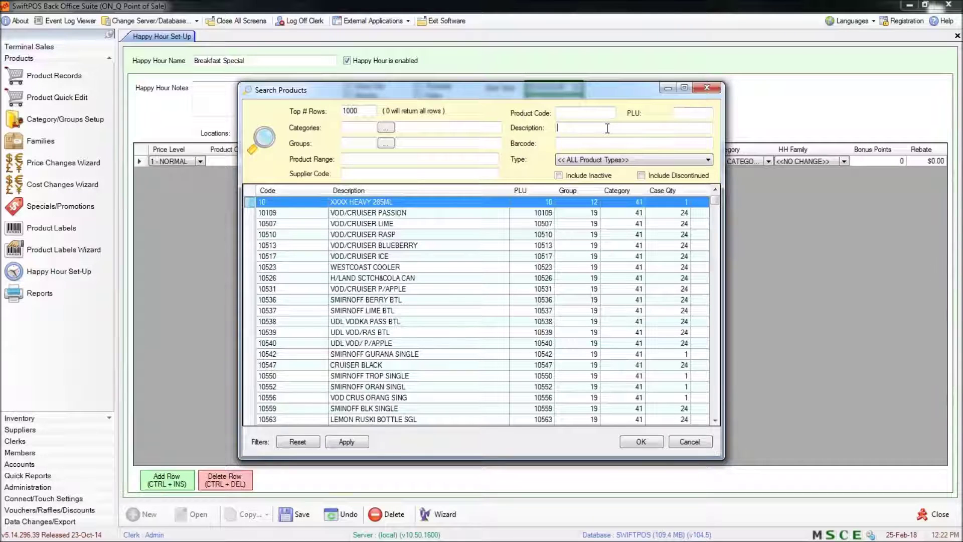
pyautogui.write('toast')
pyautogui.press('Return')
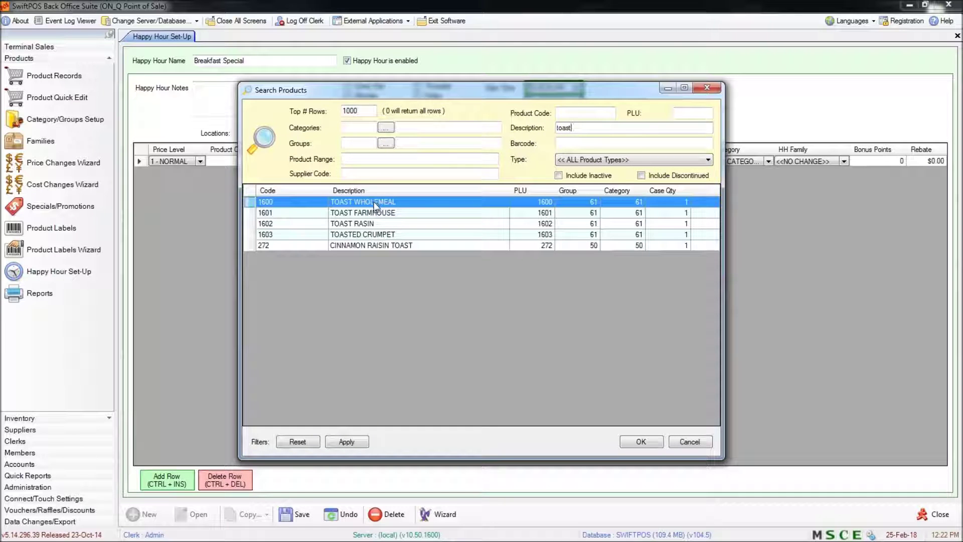
pyautogui.doubleClick(403, 202)
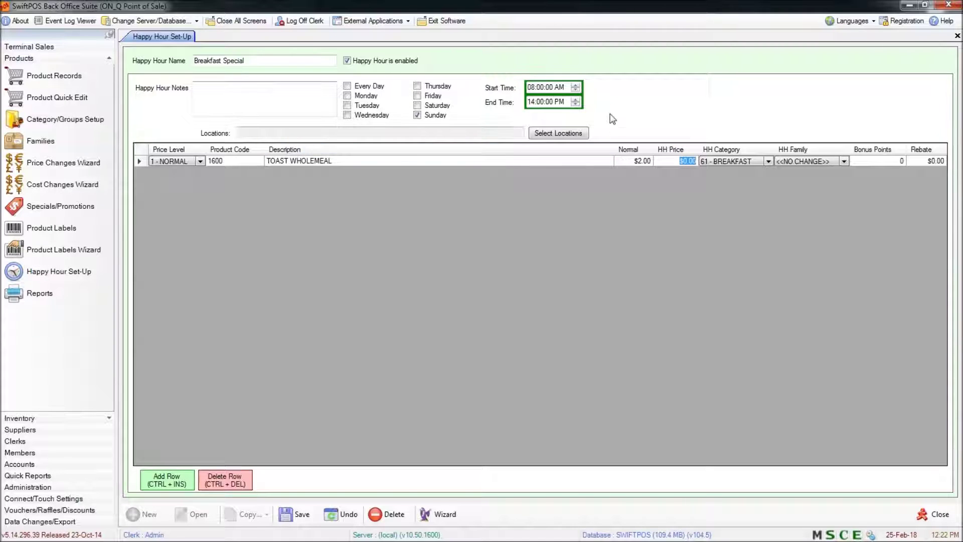
# Enter 1.5 as TOAST WHOLEMEAL's happy hour price and commit the cell
pyautogui.write('1')
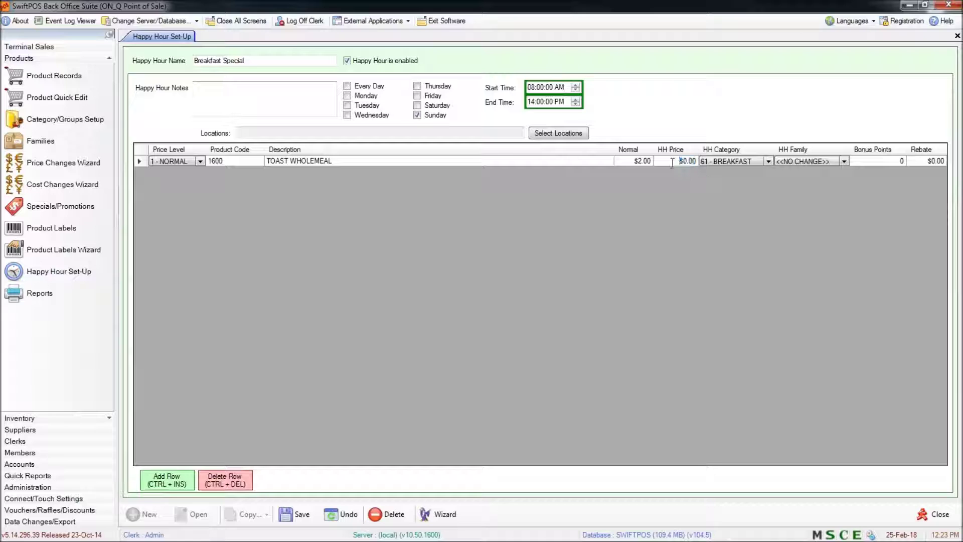
pyautogui.write('.5')
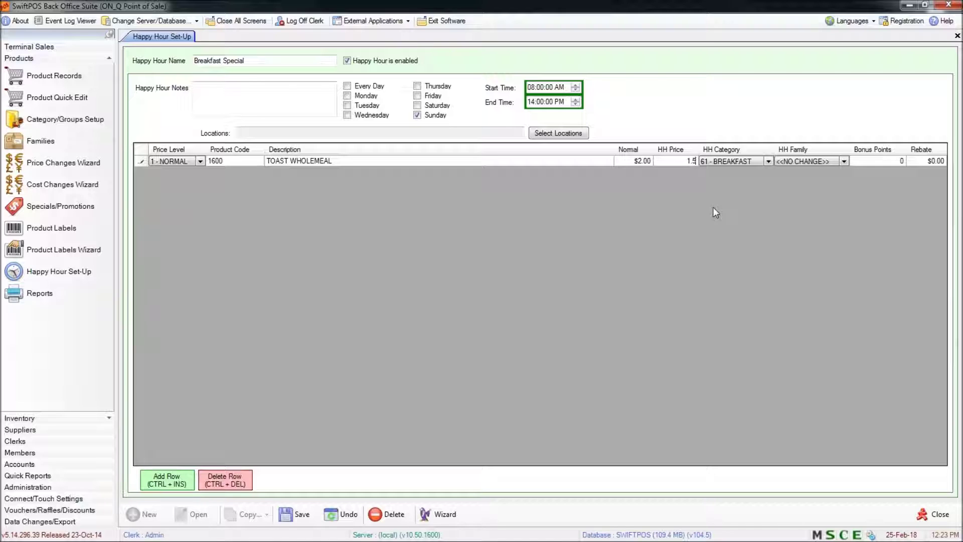
pyautogui.click(897, 161)
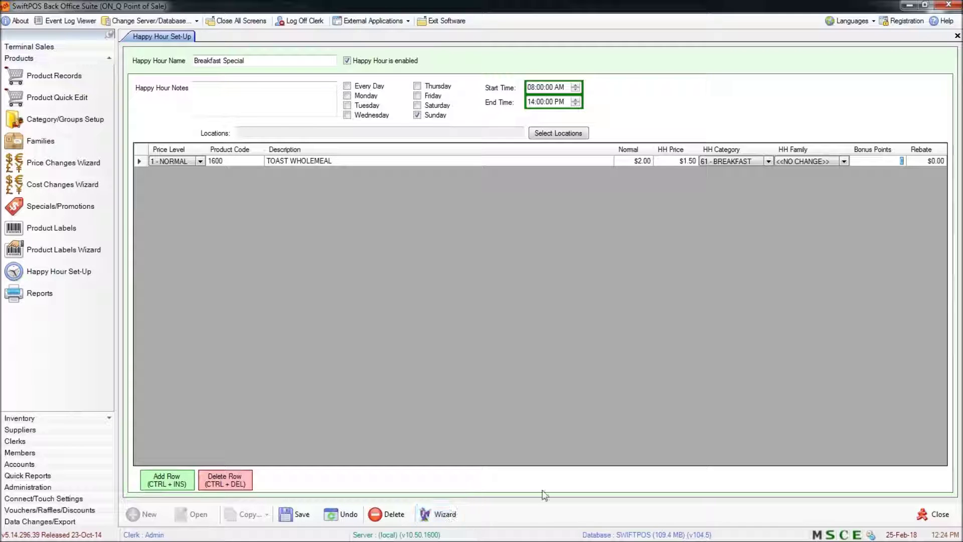
# Open the Price Wizard on the Normal price level only, for the Restaurant location
pyautogui.click(448, 517)
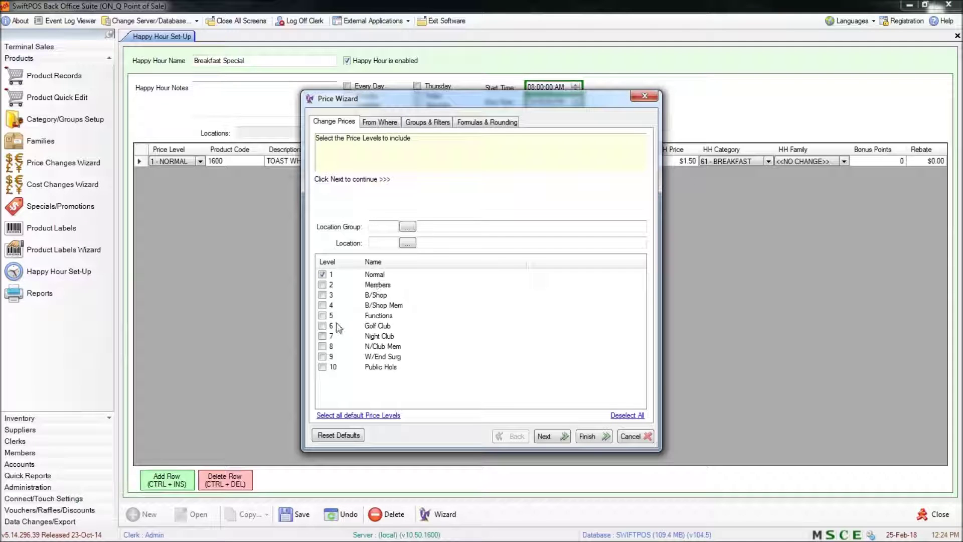
pyautogui.click(322, 285)
pyautogui.click(322, 295)
pyautogui.click(322, 295)
pyautogui.click(322, 284)
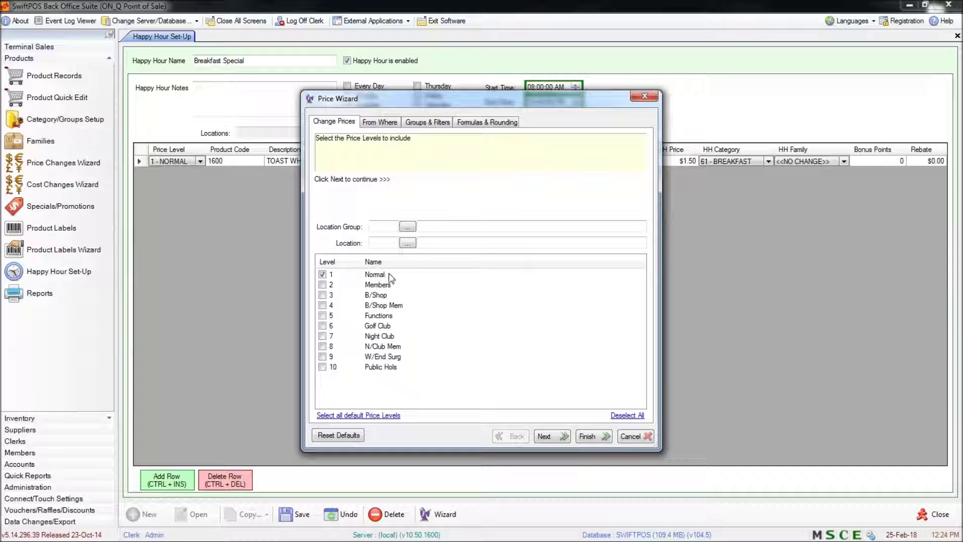
pyautogui.click(407, 242)
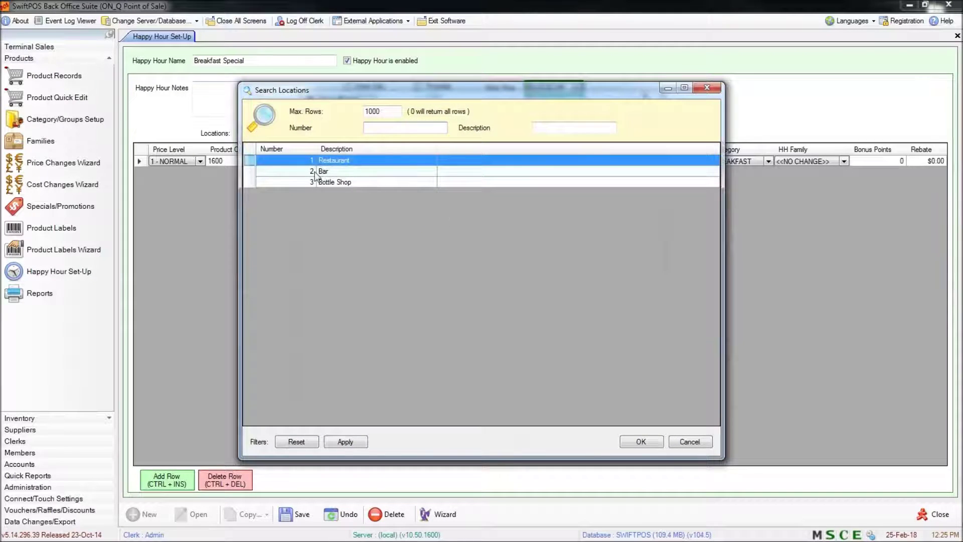
pyautogui.click(641, 442)
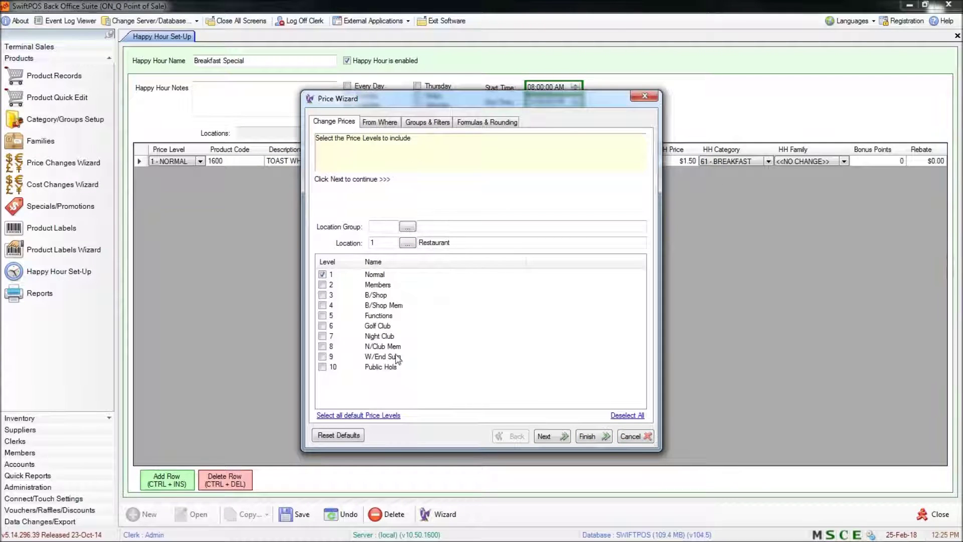
pyautogui.click(552, 438)
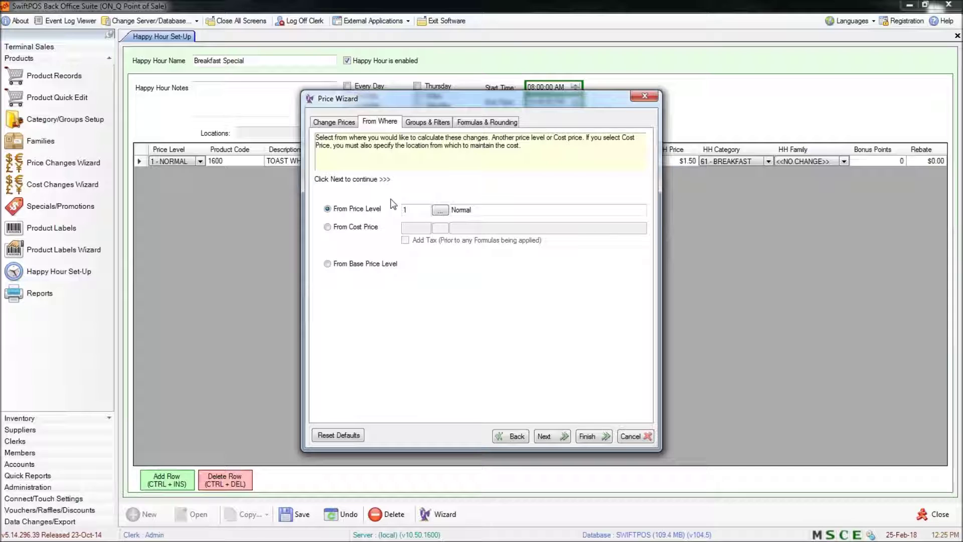
# Make the wizard take its source prices from price level 1 Normal
pyautogui.click(375, 227)
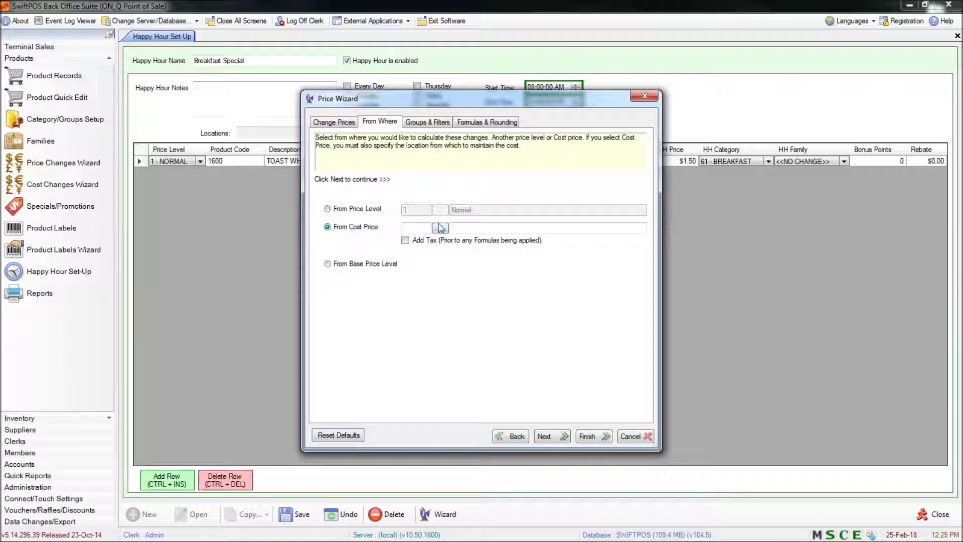
pyautogui.click(358, 211)
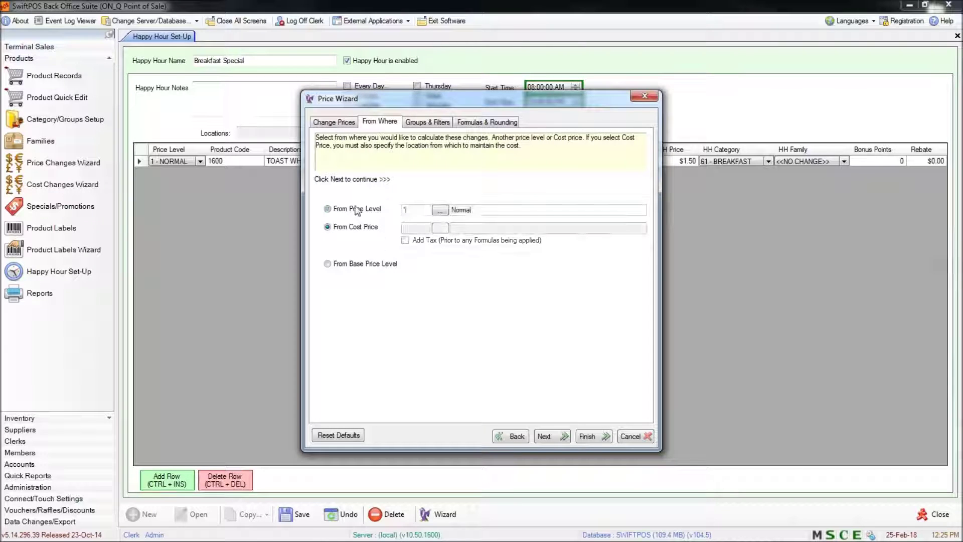
pyautogui.click(357, 211)
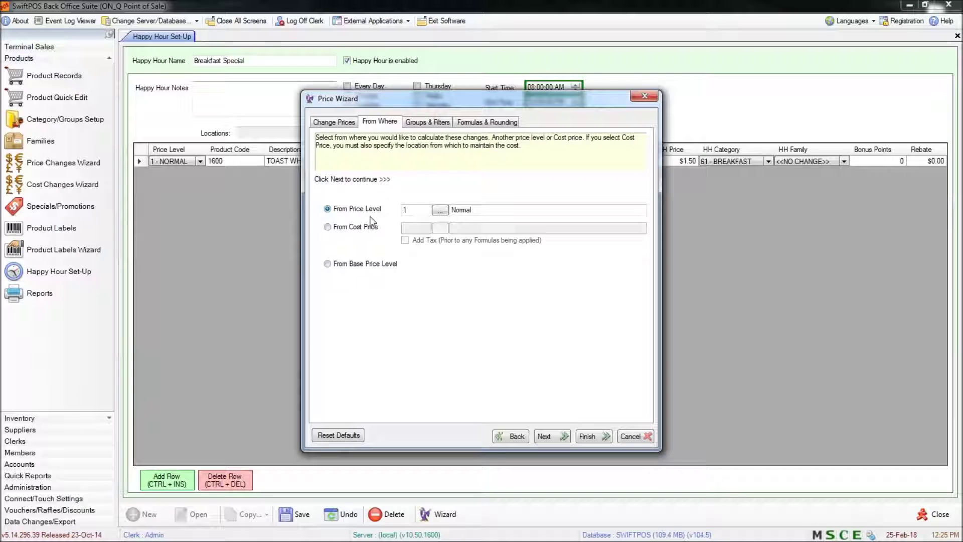
pyautogui.click(439, 209)
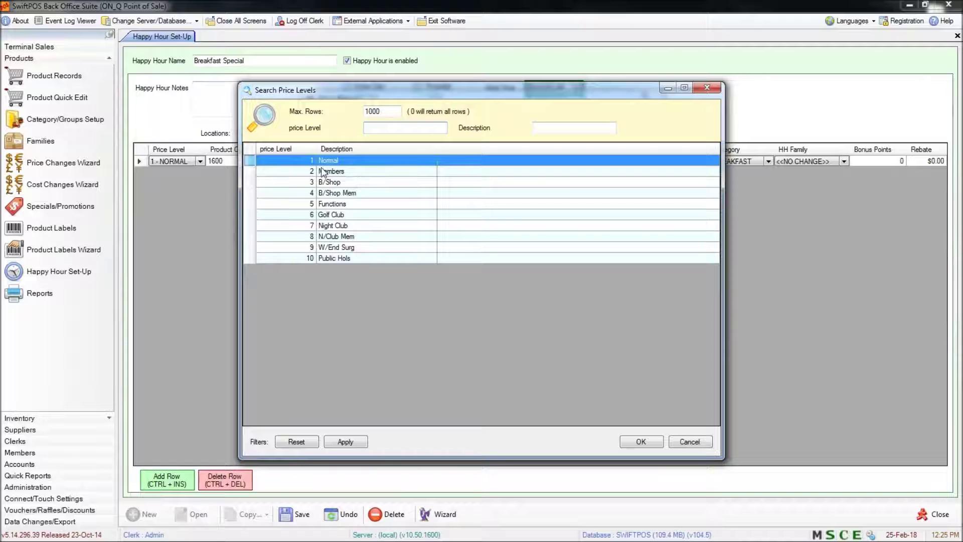
pyautogui.click(646, 440)
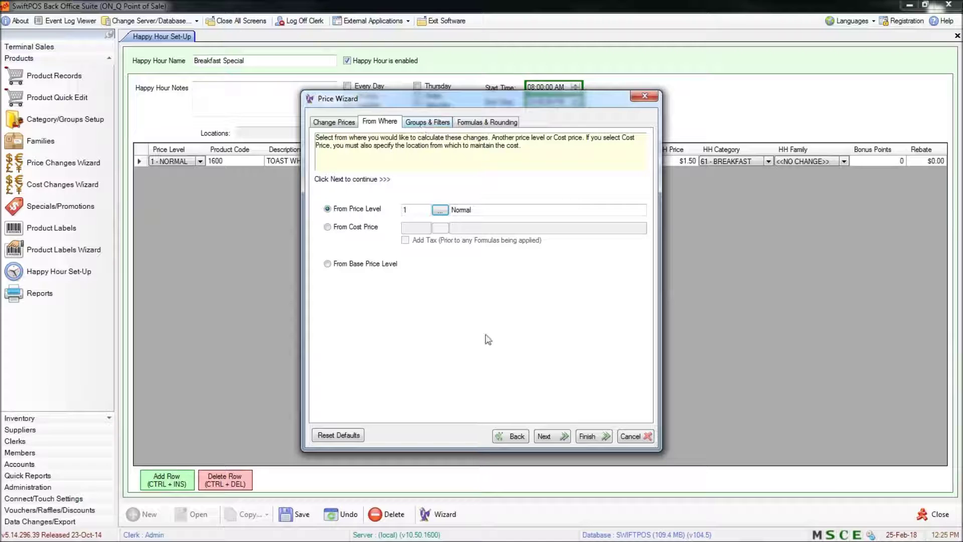
pyautogui.click(563, 437)
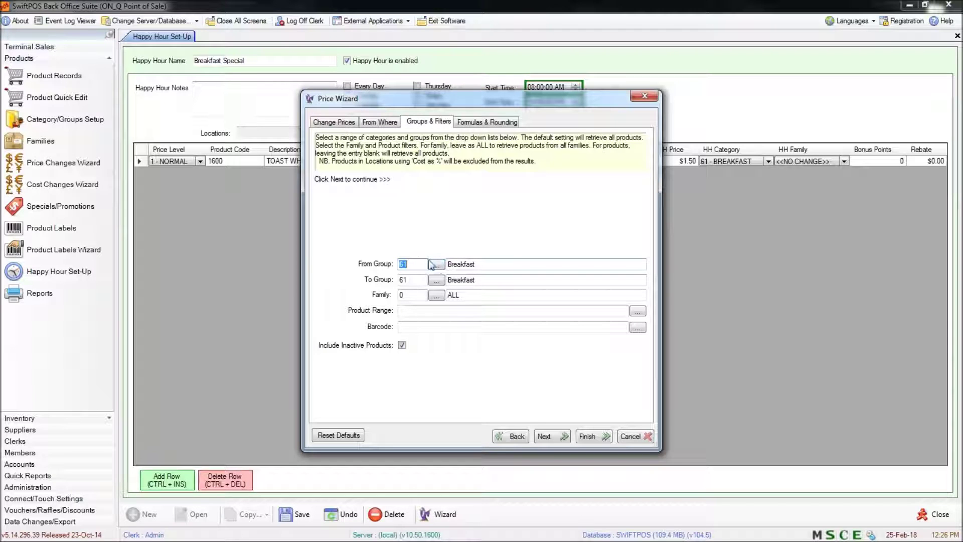
# Limit the wizard's group range to 61 Breakfast through 61 Breakfast
pyautogui.click(436, 265)
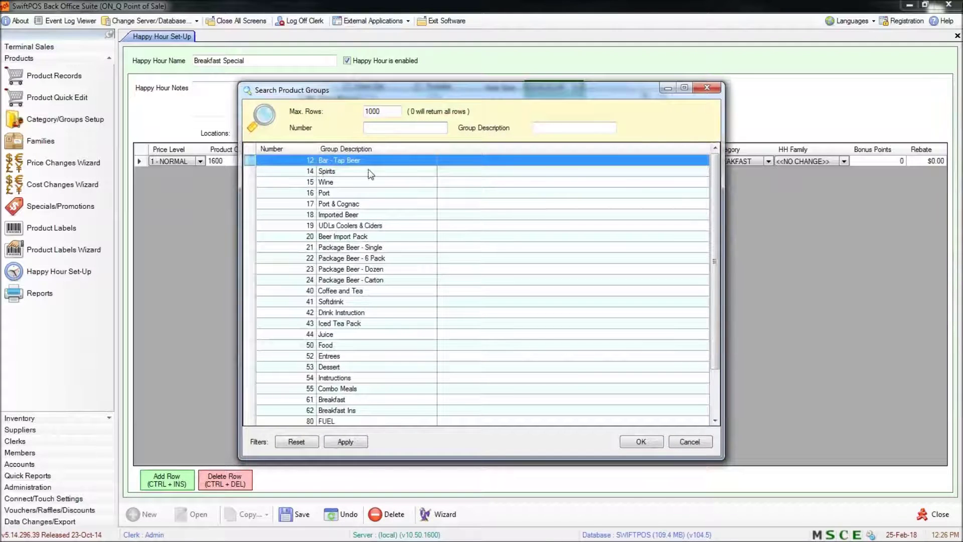
pyautogui.click(330, 401)
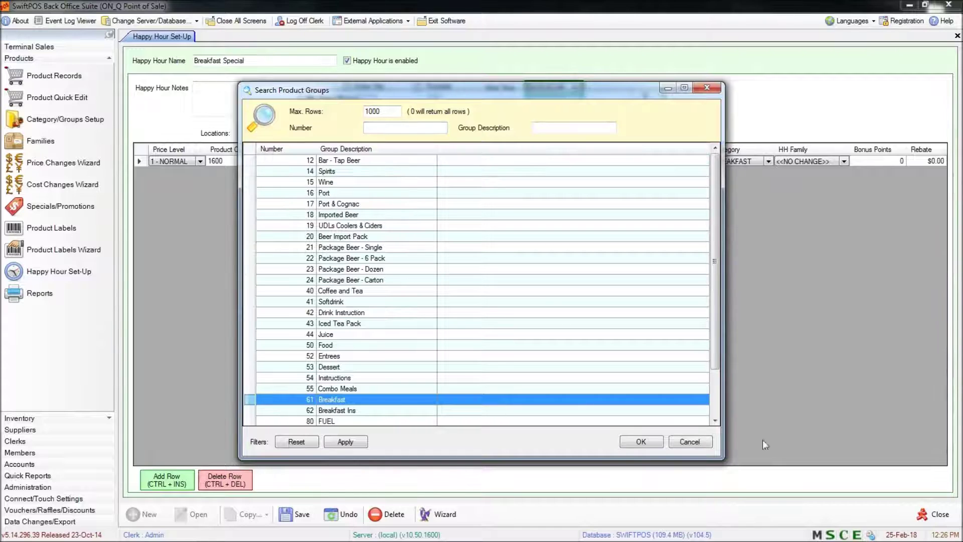
pyautogui.click(641, 441)
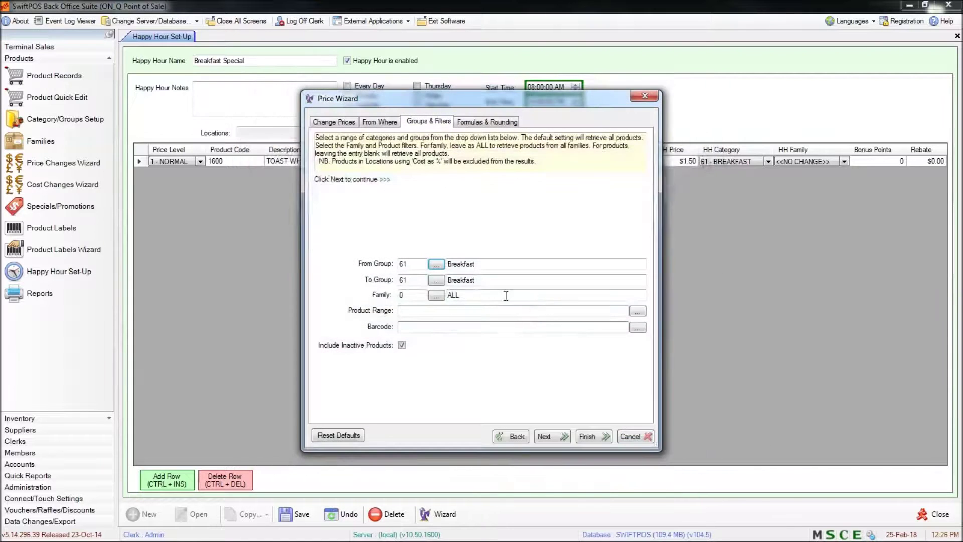
pyautogui.click(436, 278)
pyautogui.click(339, 399)
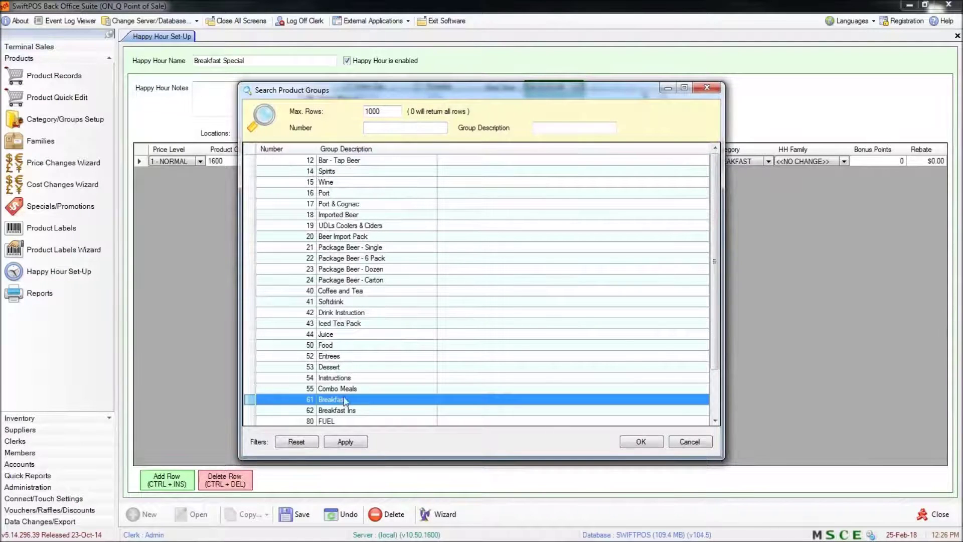
pyautogui.click(641, 441)
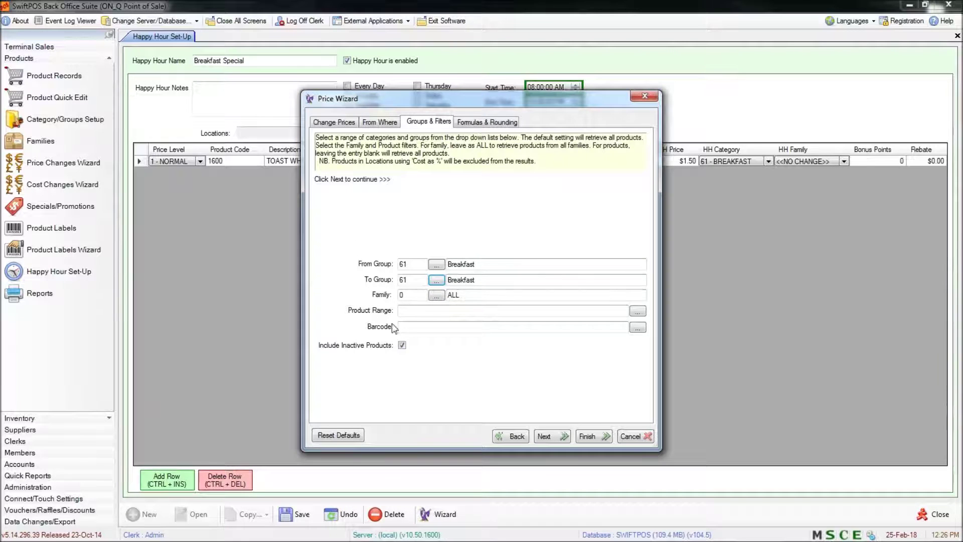
pyautogui.click(554, 438)
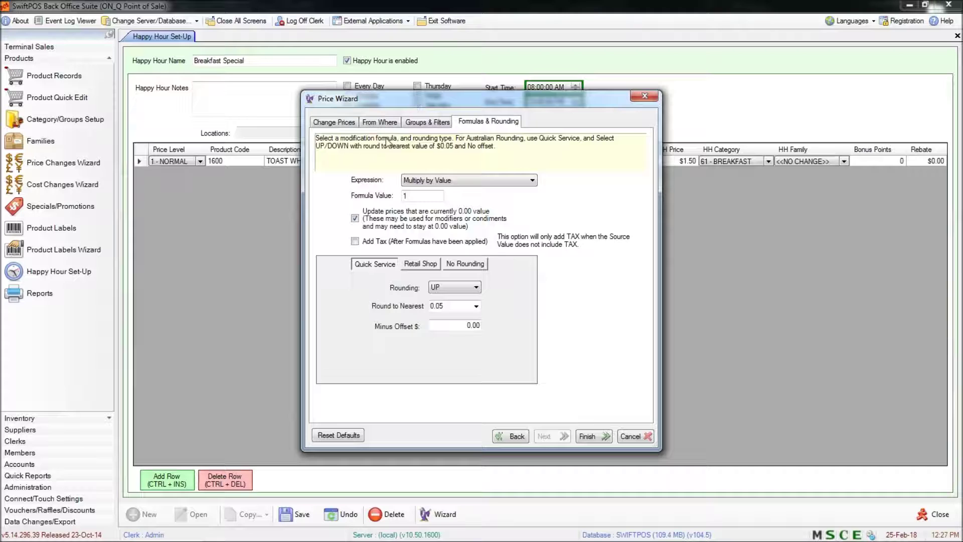
pyautogui.click(388, 123)
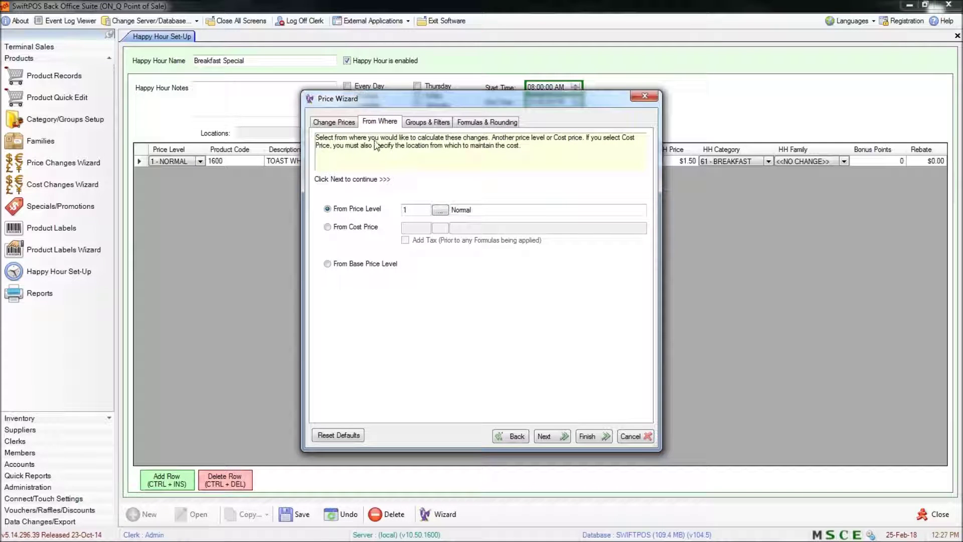
# Apply a Multiply by Value 0.8 formula, rounding up to the nearest 0.05
pyautogui.click(480, 124)
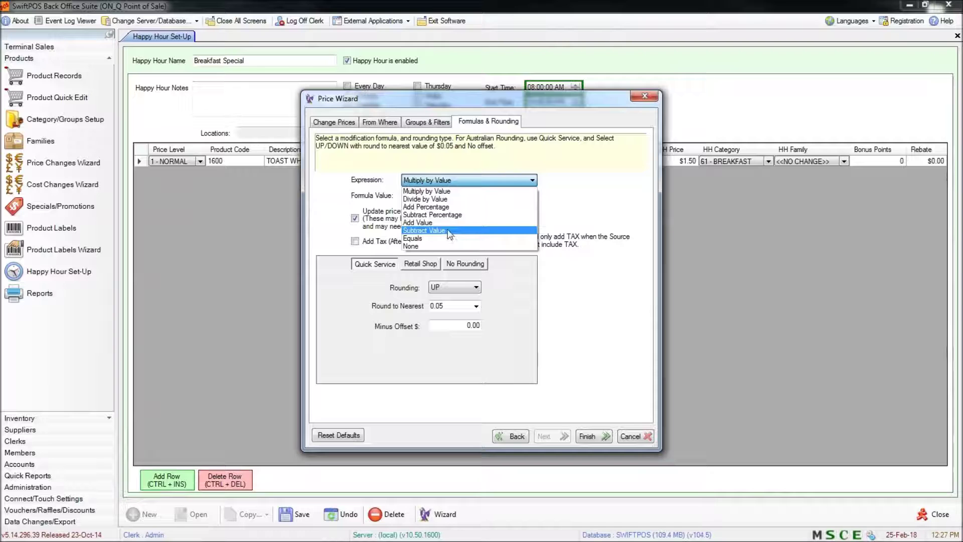
pyautogui.click(459, 191)
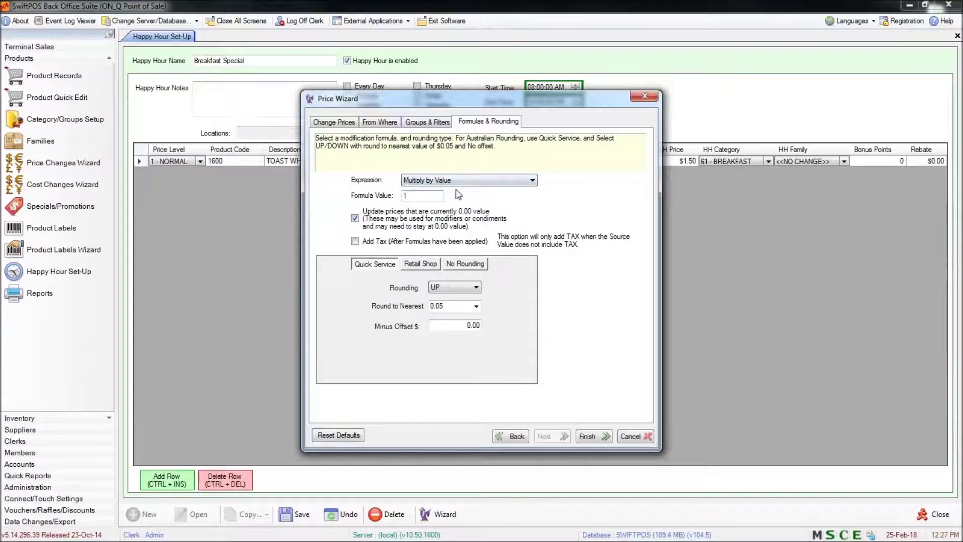
pyautogui.click(459, 180)
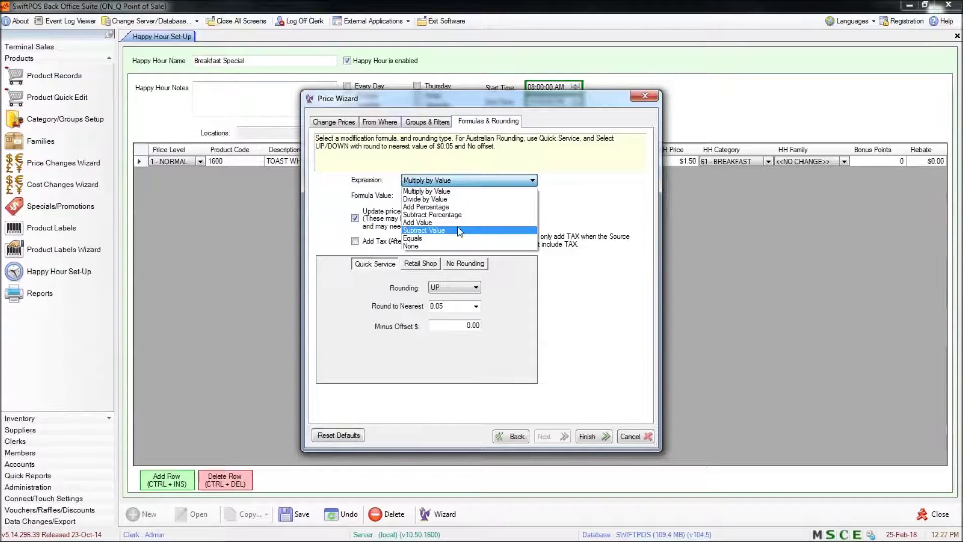
pyautogui.click(458, 191)
pyautogui.click(421, 196)
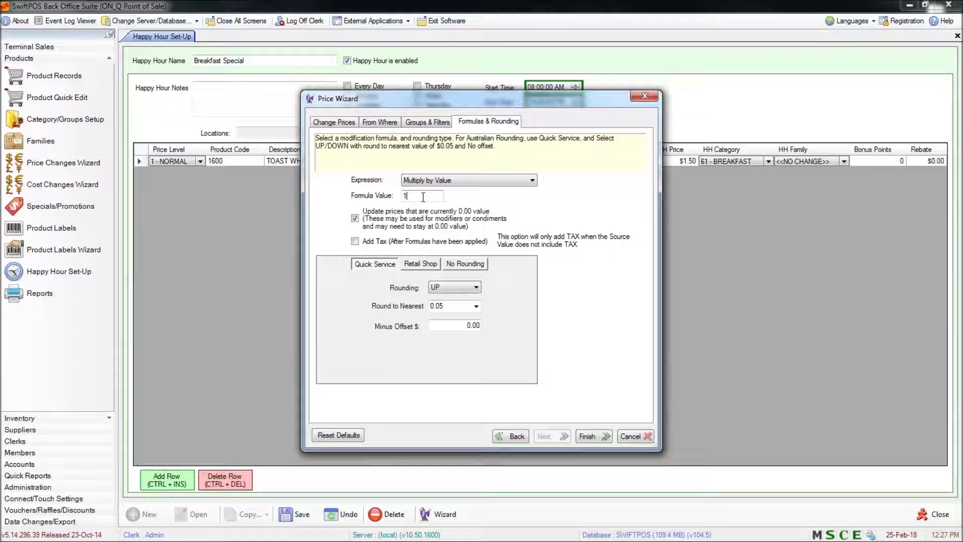
pyautogui.doubleClick(403, 197)
pyautogui.write('0.')
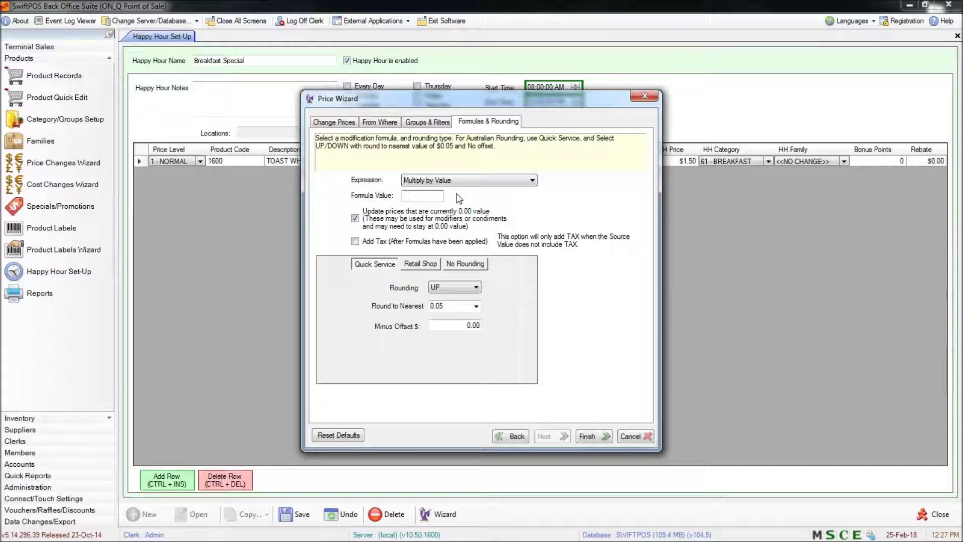
pyautogui.write('8')
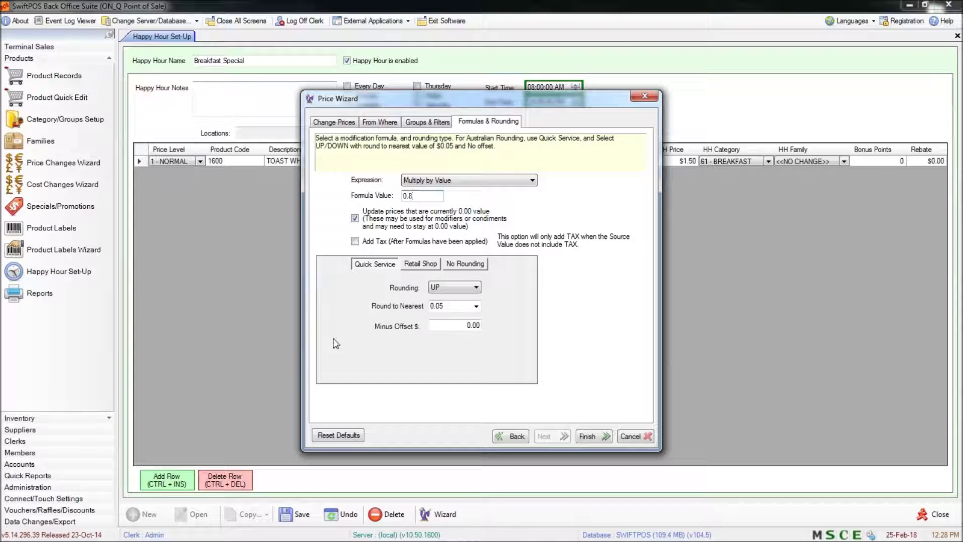
pyautogui.click(475, 289)
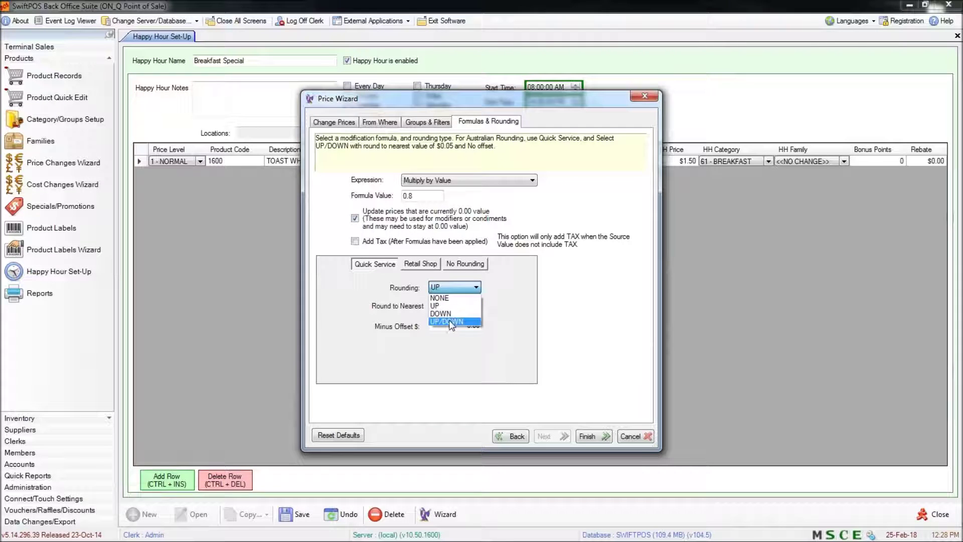
pyautogui.press('Tab')
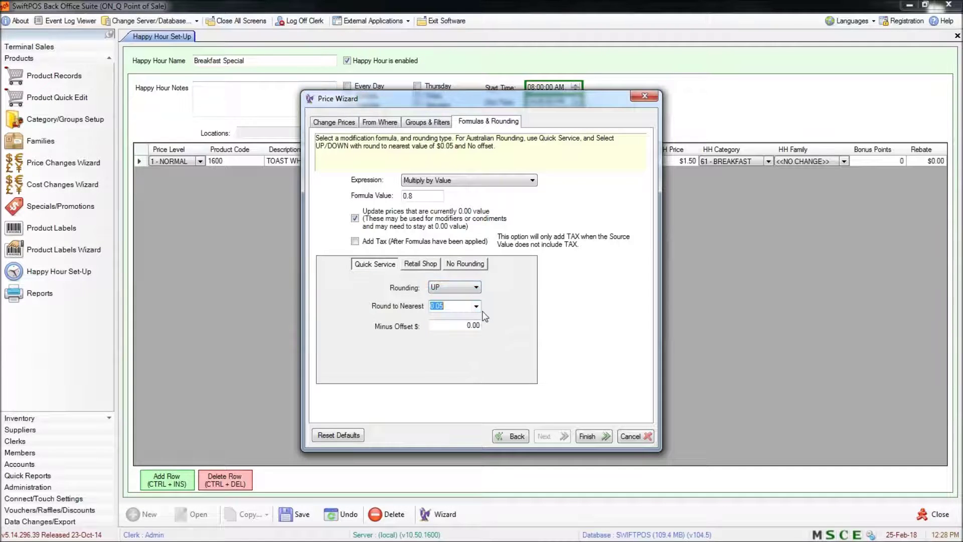
pyautogui.click(476, 306)
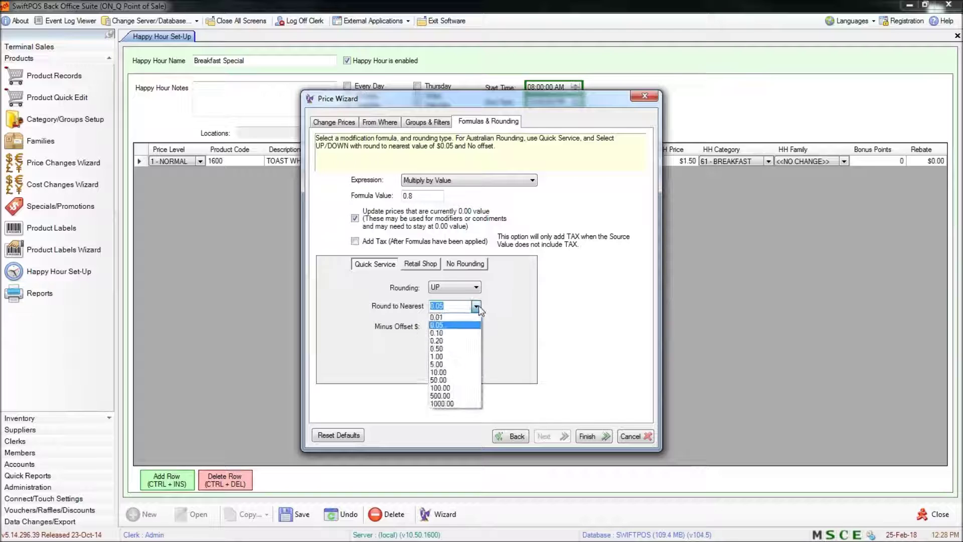
pyautogui.click(446, 326)
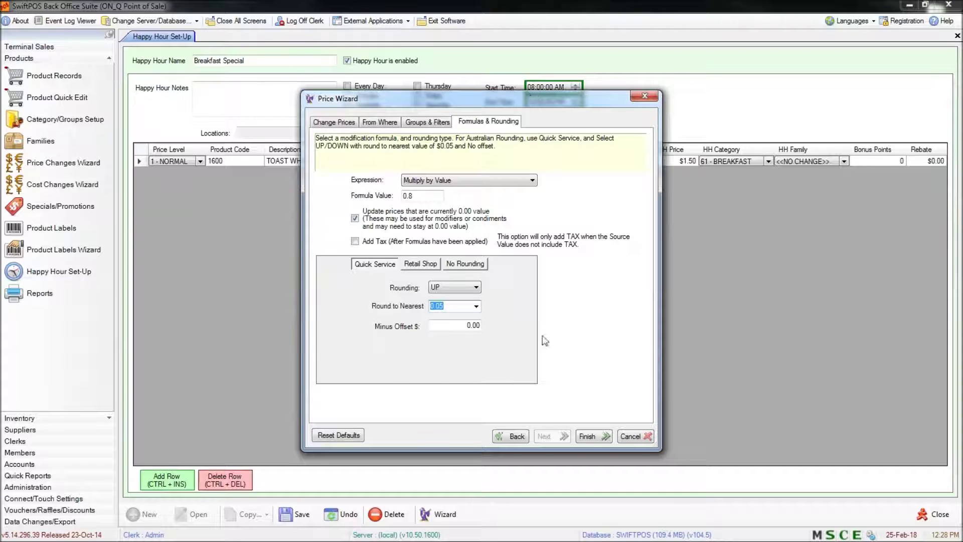
pyautogui.click(597, 435)
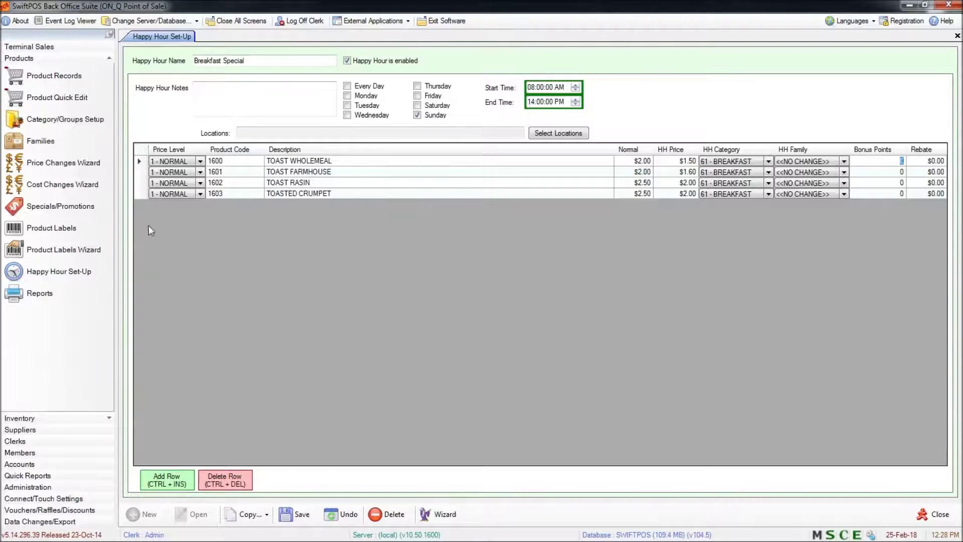
# Edit TOAST FARMHOUSE's HH Price cell down to $1.50
pyautogui.click(687, 172)
pyautogui.click(685, 172)
pyautogui.write('1.5')
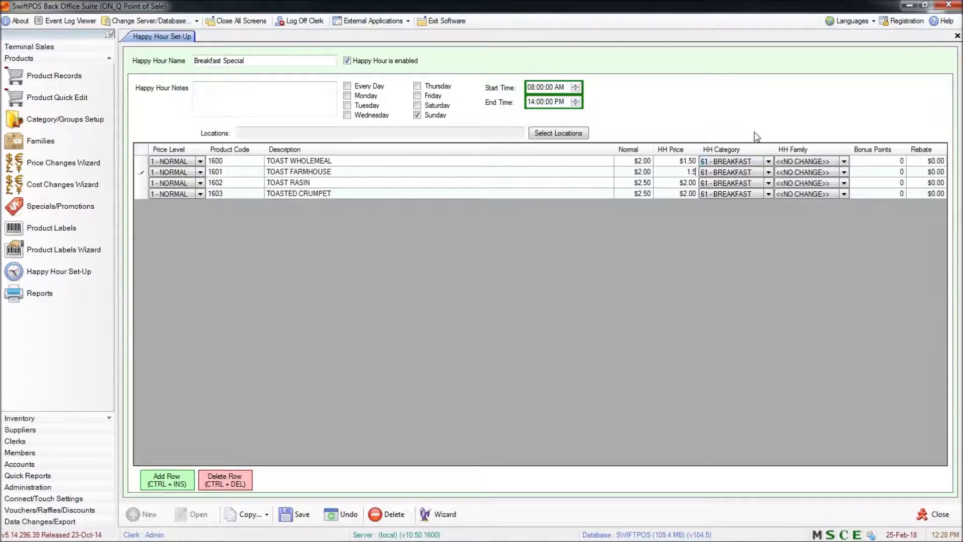
pyautogui.press('Tab')
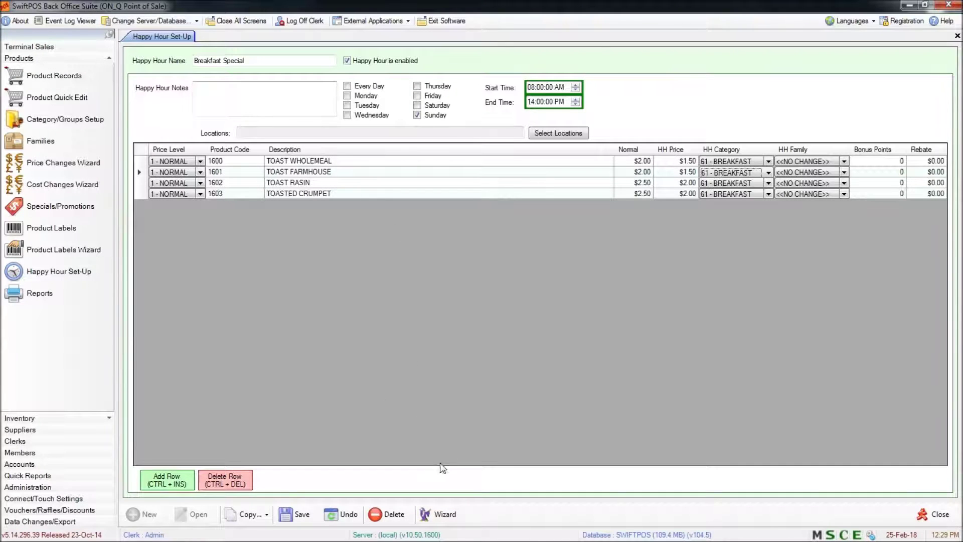
# In the Price Wizard, exclude price levels 2–6 so only the Normal level changes
pyautogui.click(439, 515)
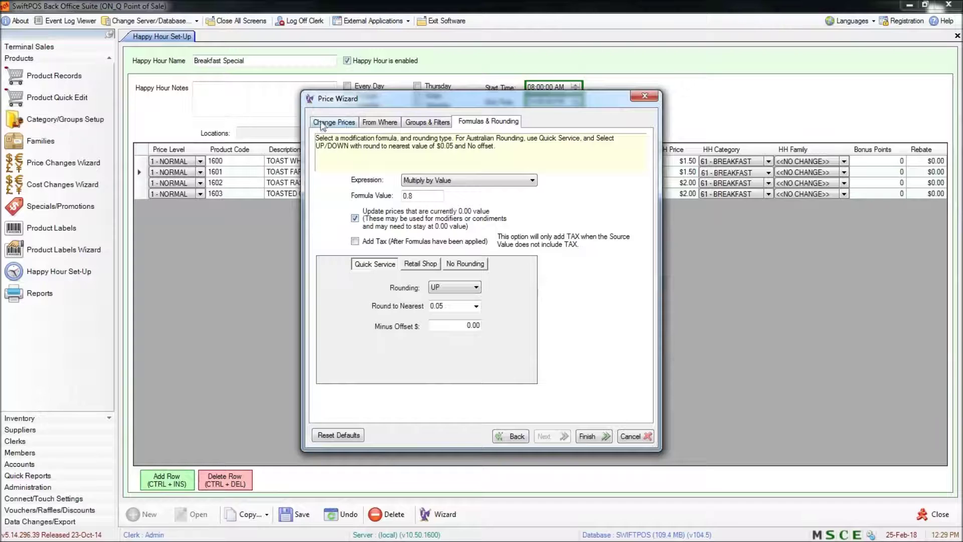
pyautogui.click(337, 121)
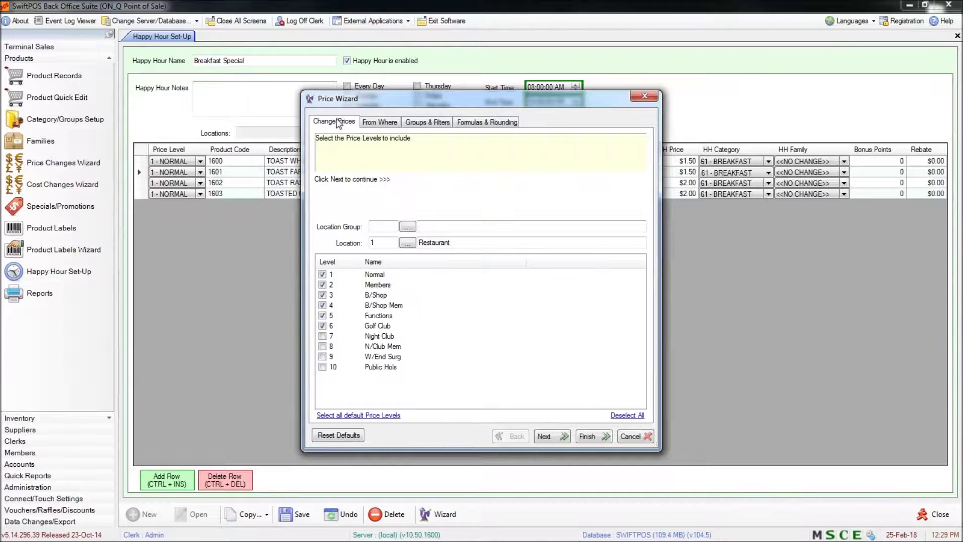
pyautogui.click(323, 326)
pyautogui.click(323, 315)
pyautogui.click(323, 305)
pyautogui.click(323, 295)
pyautogui.click(323, 284)
pyautogui.click(323, 295)
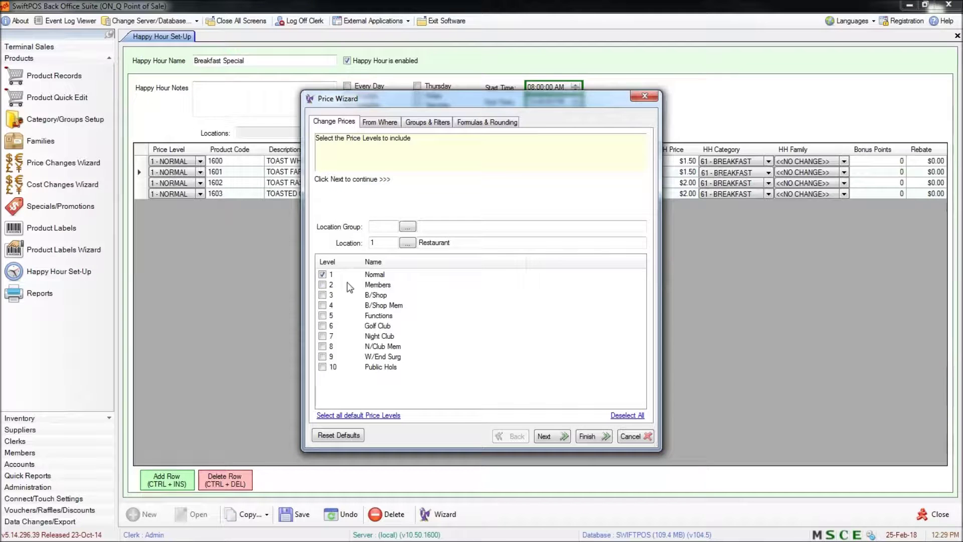
pyautogui.click(377, 122)
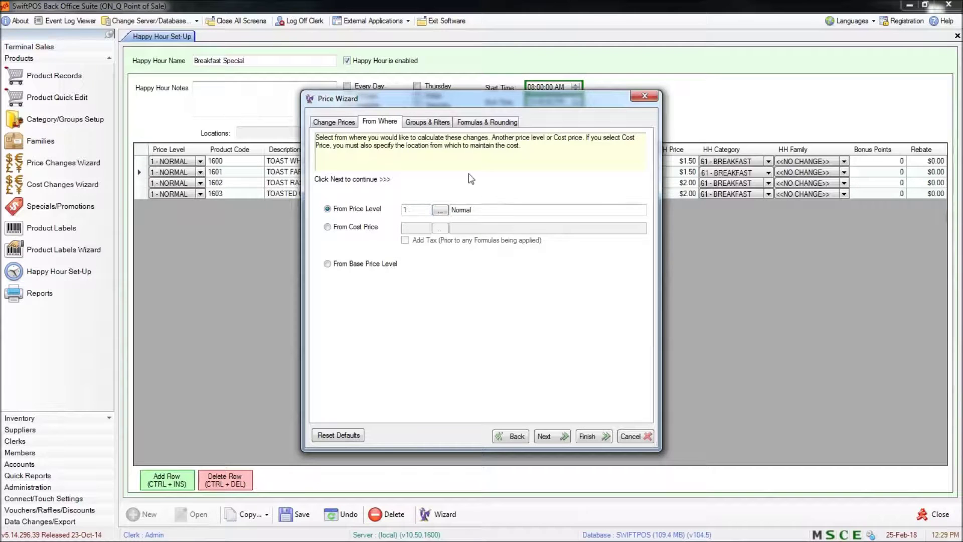
pyautogui.click(429, 123)
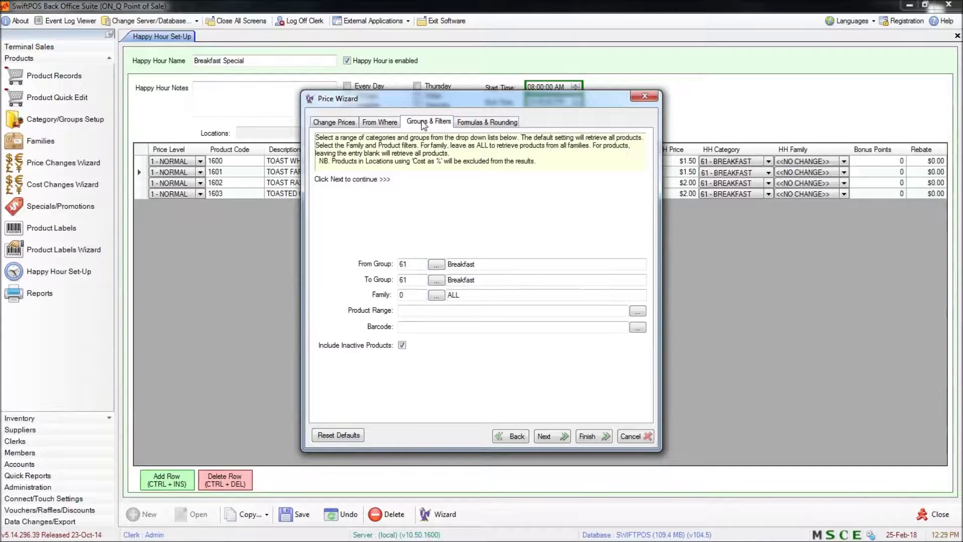
# Set both the From Group and To Group to 44 Juice
pyautogui.click(432, 266)
pyautogui.click(349, 334)
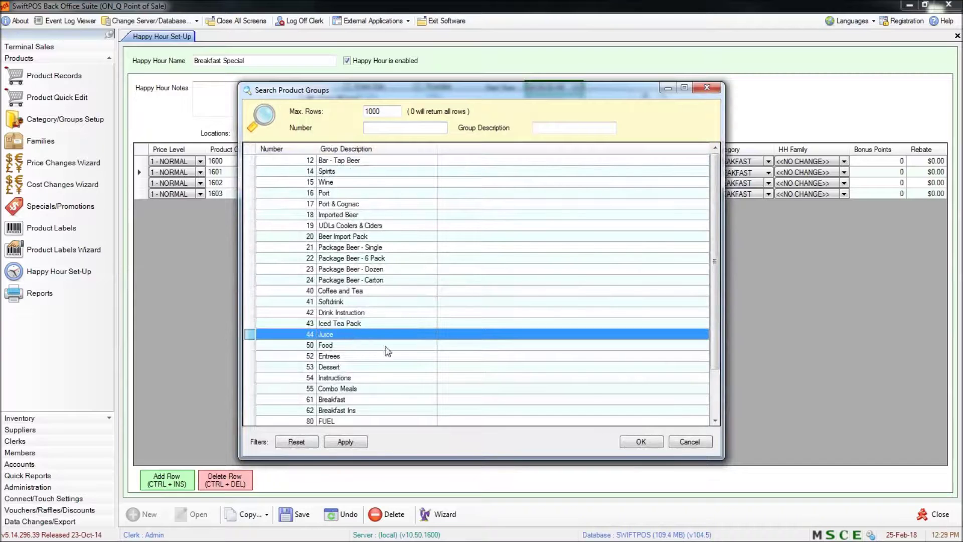
pyautogui.click(652, 440)
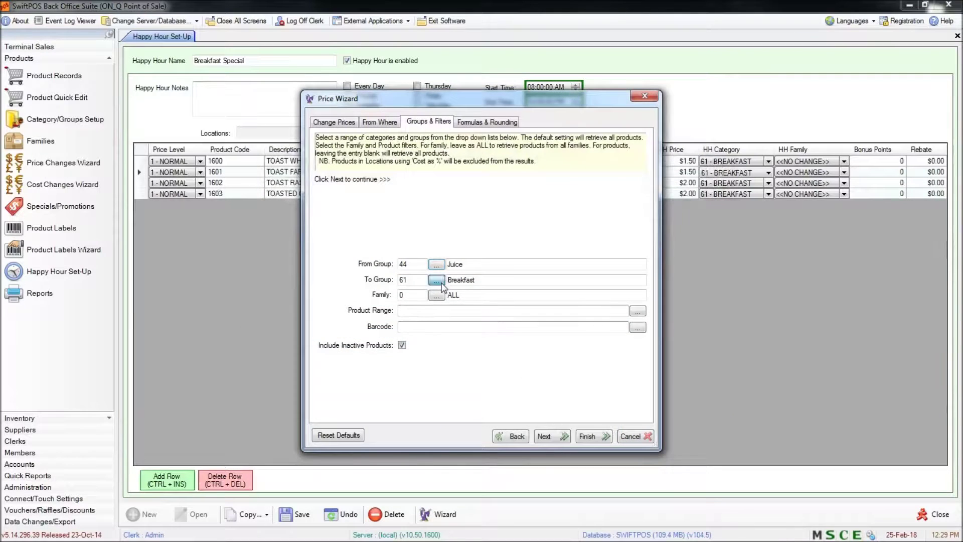
pyautogui.click(440, 283)
pyautogui.click(346, 335)
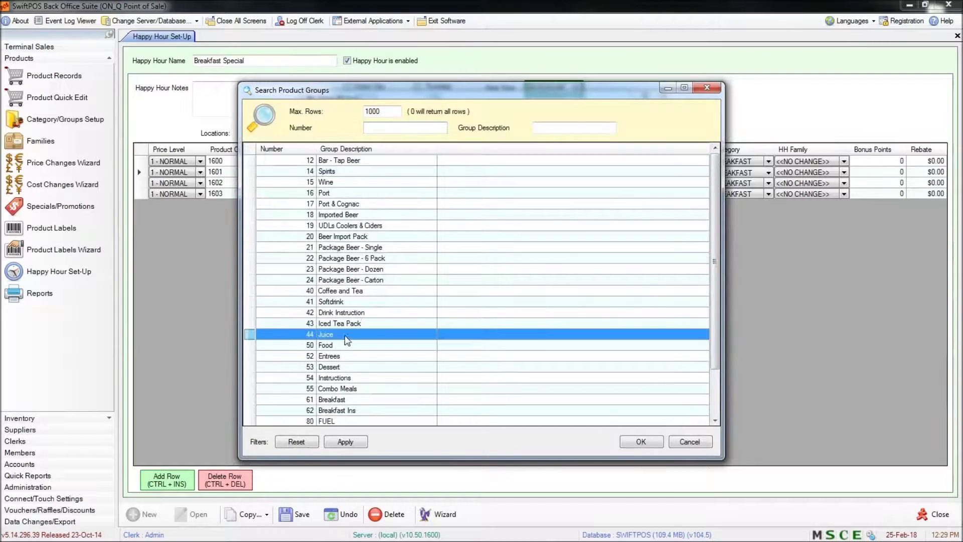
pyautogui.click(660, 440)
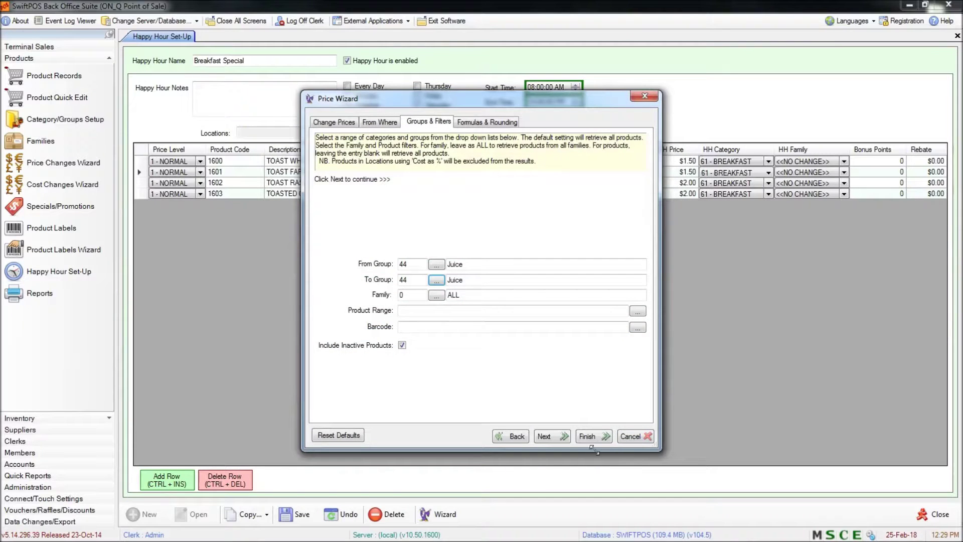
# Enter 0.9 as the Multiply by formula value and add the discounted juices
pyautogui.click(547, 435)
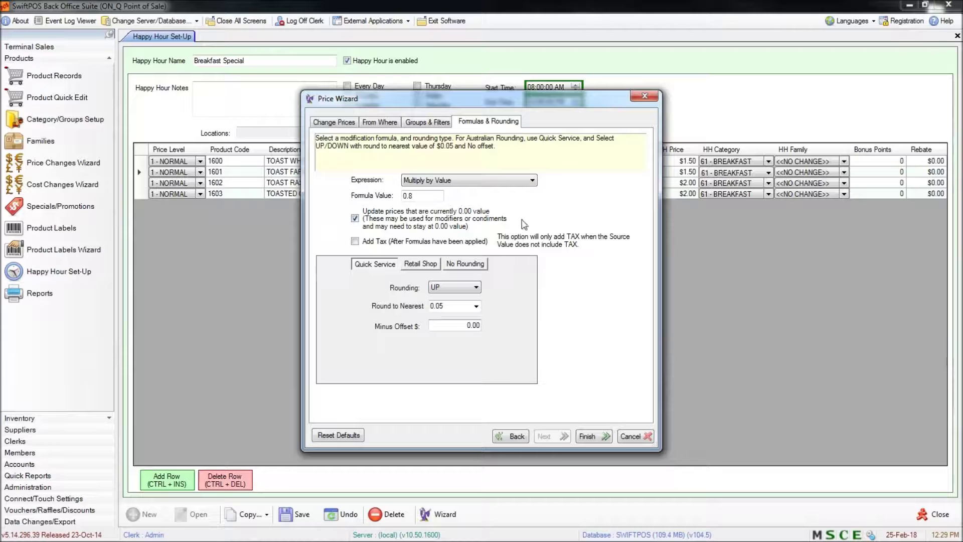
pyautogui.click(432, 195)
pyautogui.write('9')
pyautogui.click(610, 437)
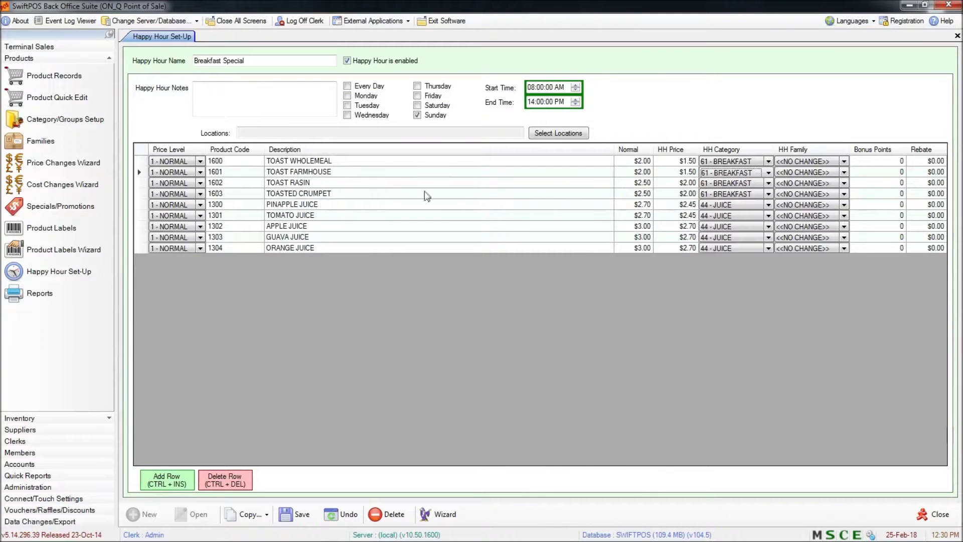
# Check the PINAPPLE JUICE HH price, then save the Breakfast Special happy hour
pyautogui.click(363, 203)
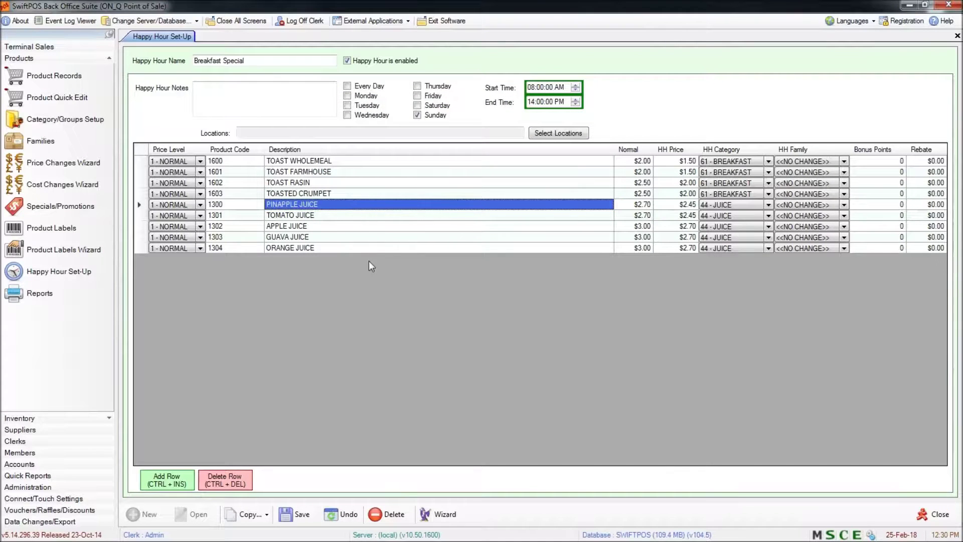
pyautogui.click(686, 204)
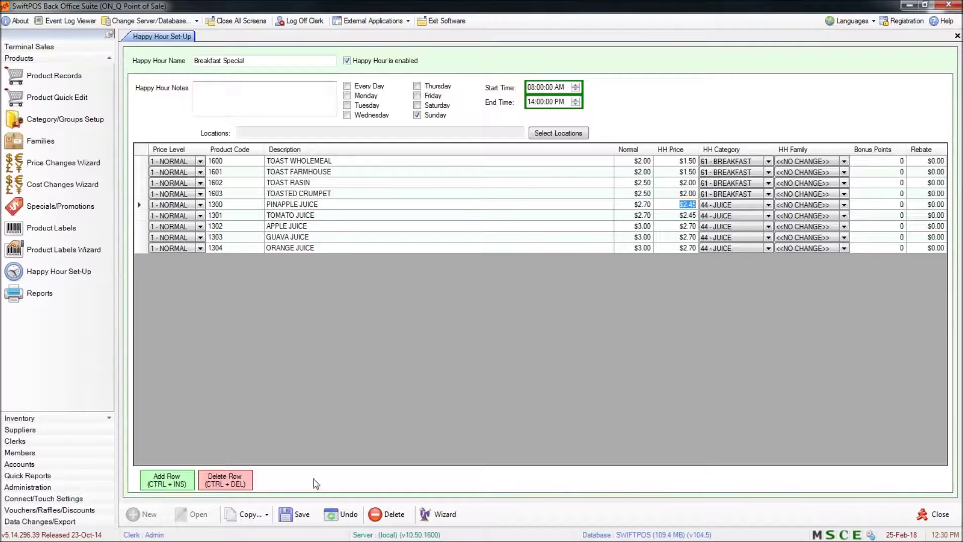
pyautogui.click(297, 510)
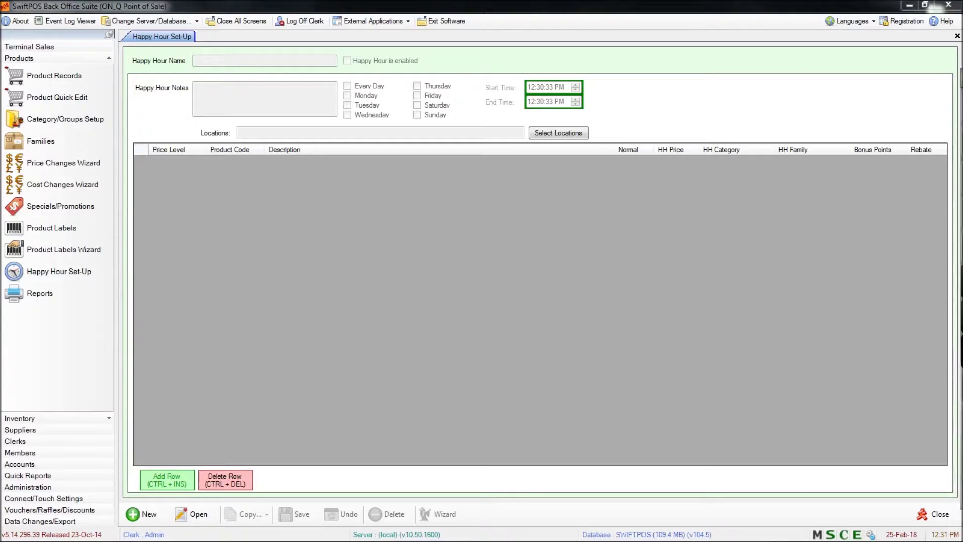
pyautogui.moveTo(962, 17); pyautogui.dragTo(396, 42)
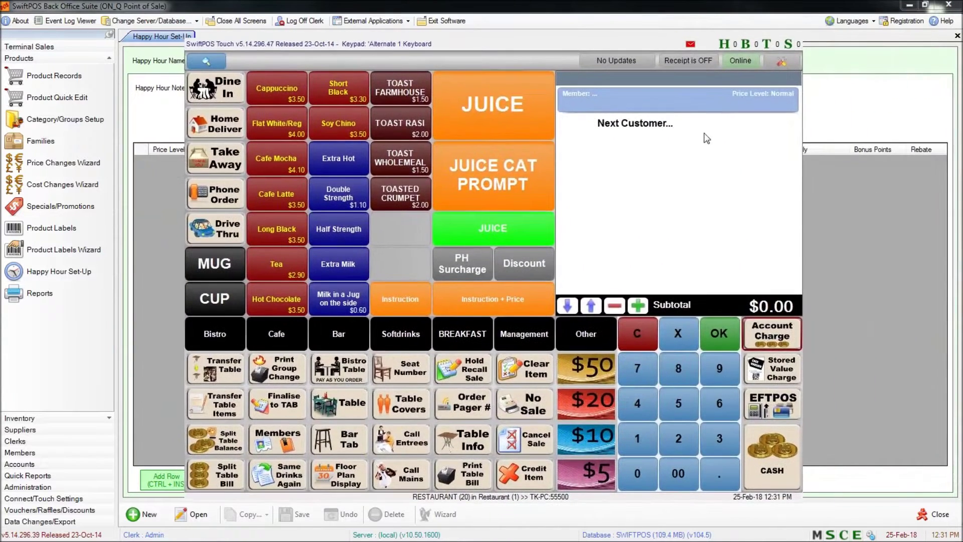
# Ring up Guava Juice ($2.70), Toast Rasin ($2.00) and Toast Farmhouse ($1.50), then cancel the sale
pyautogui.click(550, 193)
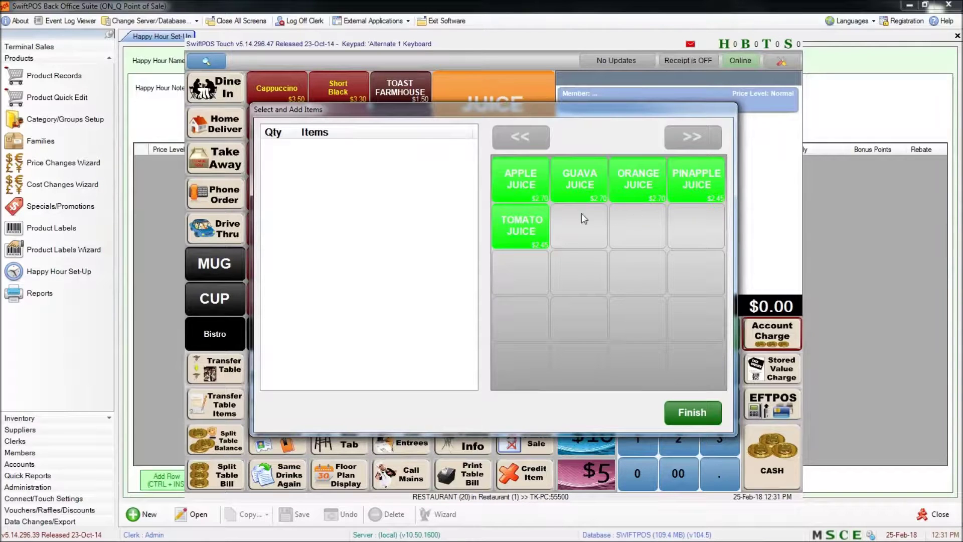
pyautogui.click(594, 176)
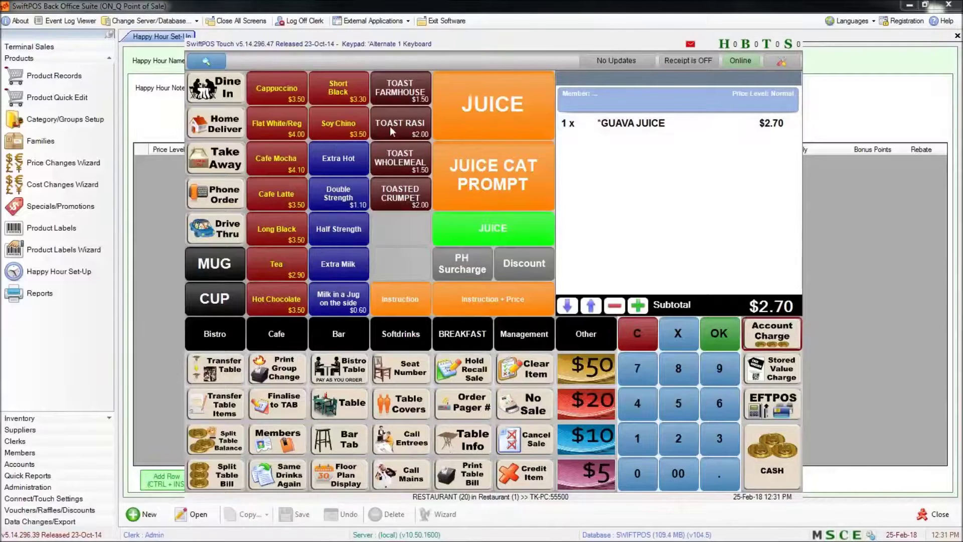
pyautogui.click(414, 120)
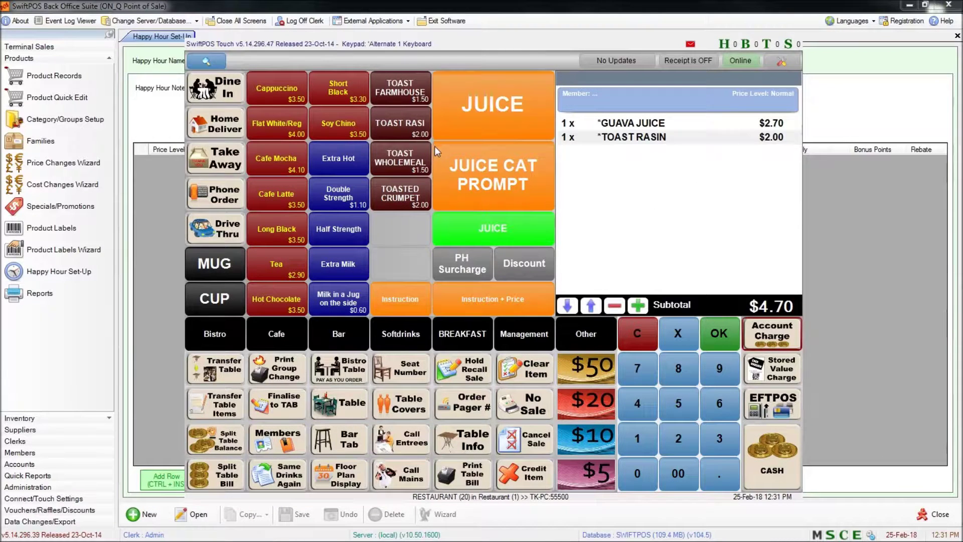
pyautogui.click(412, 95)
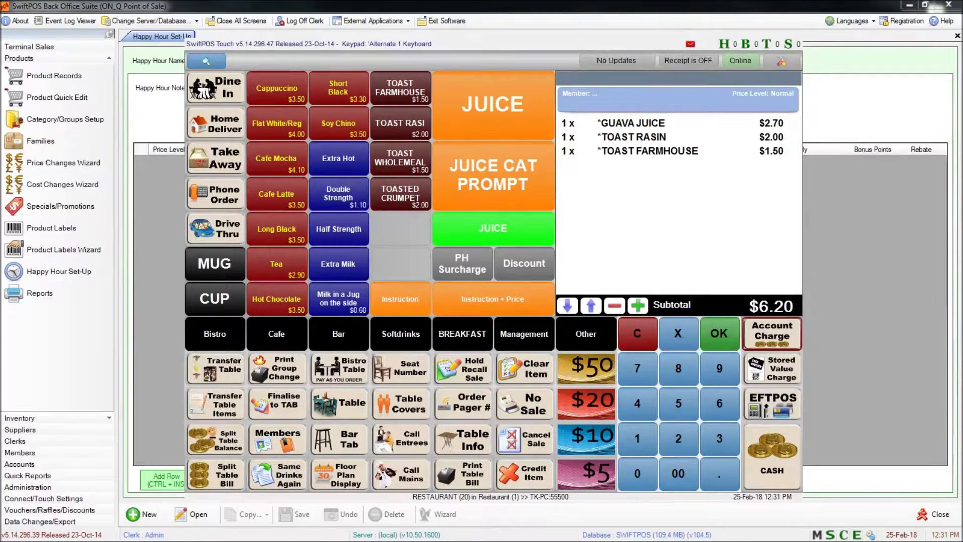
pyautogui.click(524, 439)
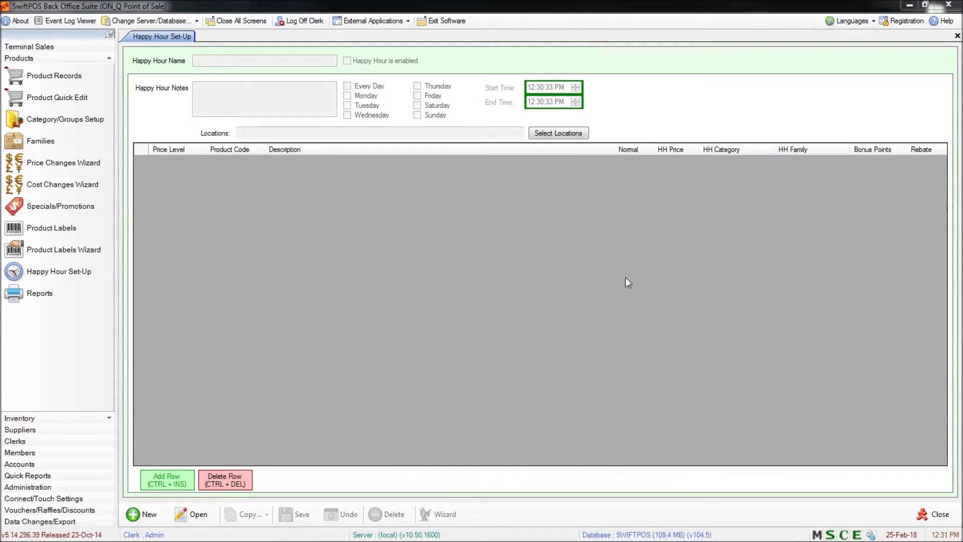
# Reload Breakfast Special, untick Happy Hour is enabled, and save it
pyautogui.click(198, 514)
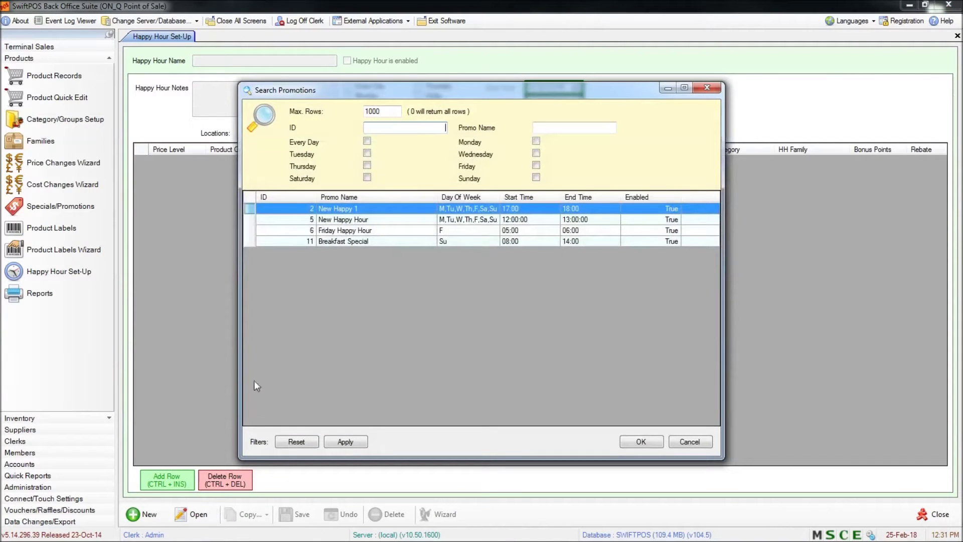
pyautogui.click(394, 242)
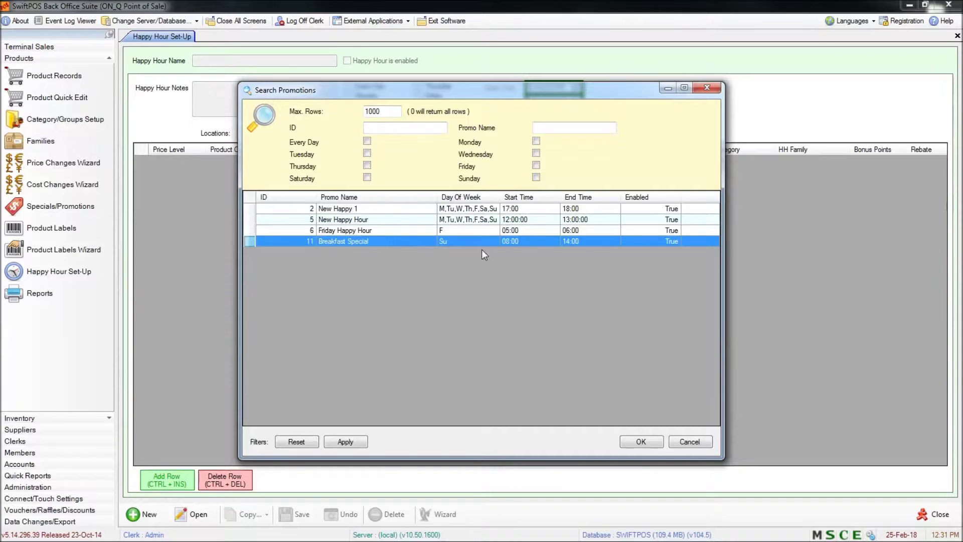
pyautogui.click(641, 442)
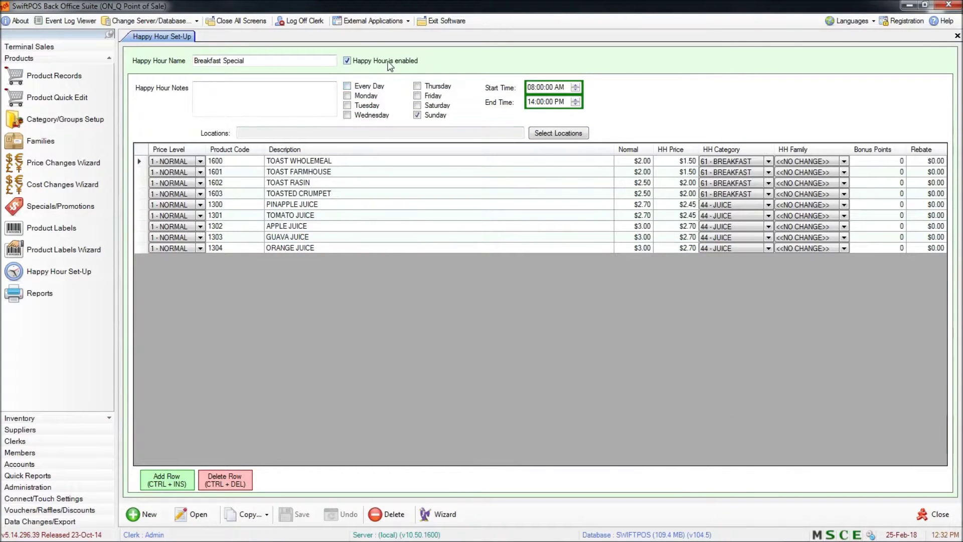
pyautogui.click(391, 64)
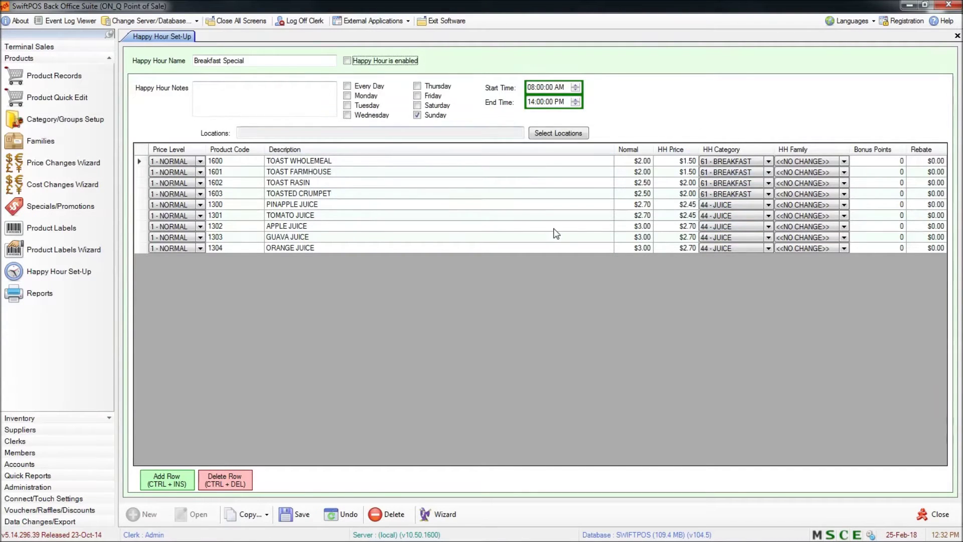
pyautogui.click(302, 515)
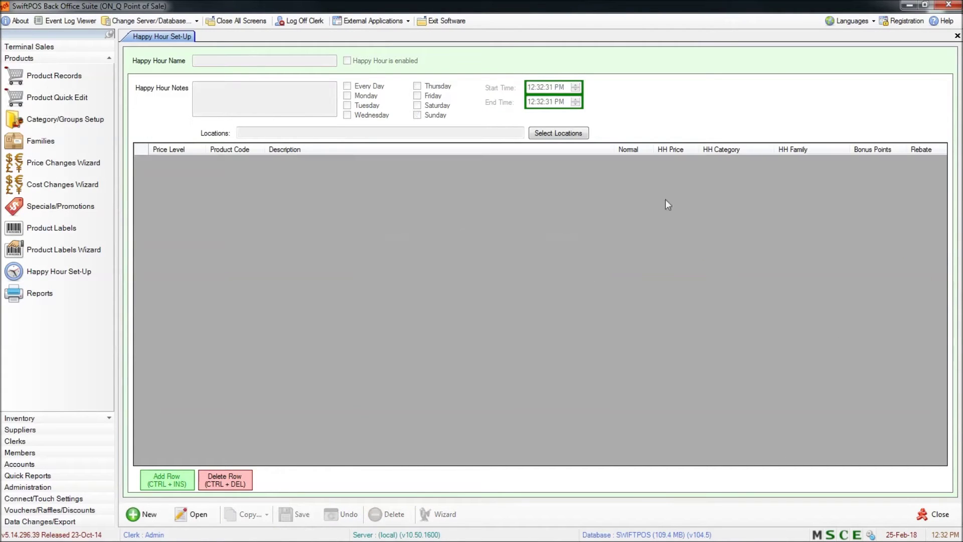